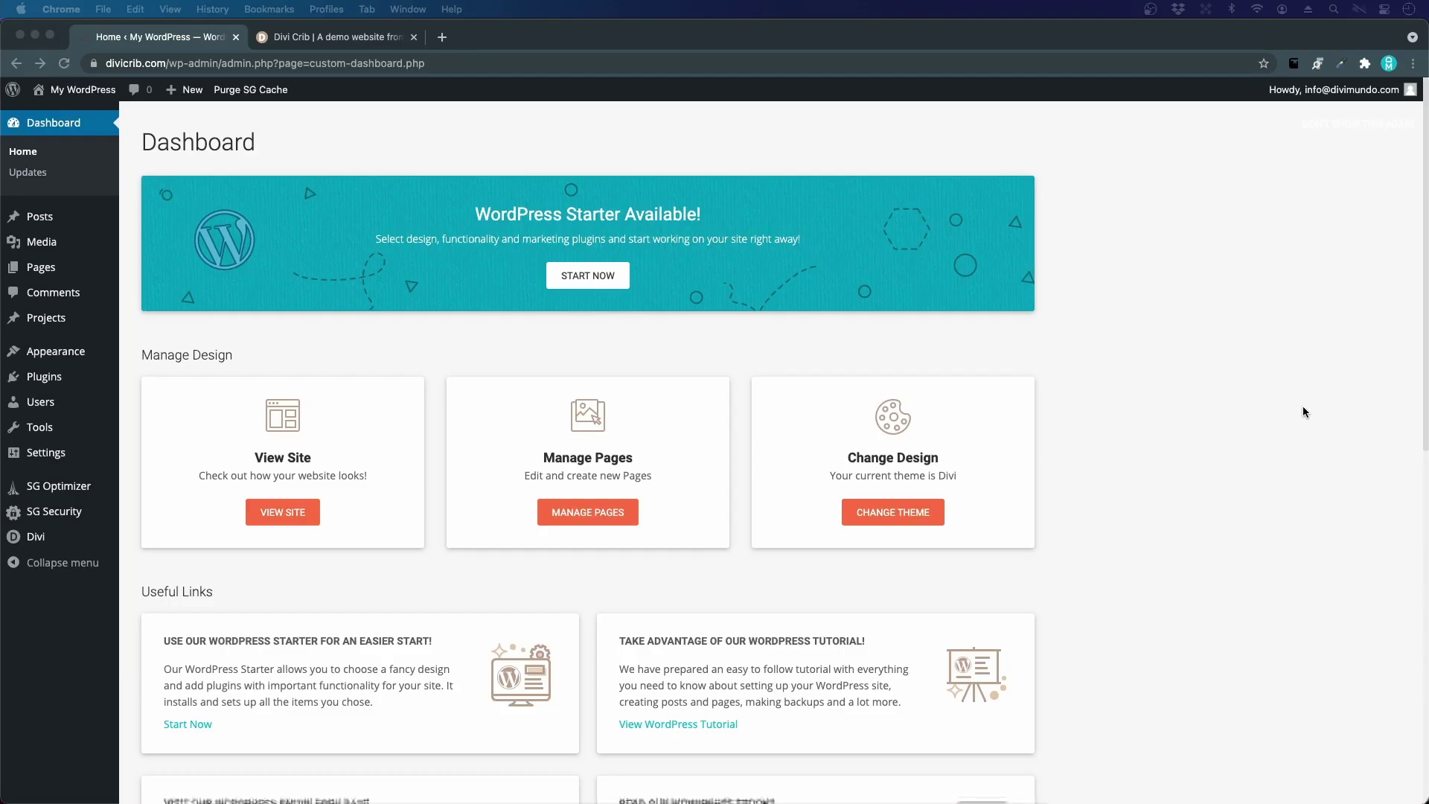
# Step: Preview the demo site's About Us, News and Contact Us pages, then return to the dashboard
pyautogui.click(395, 45)
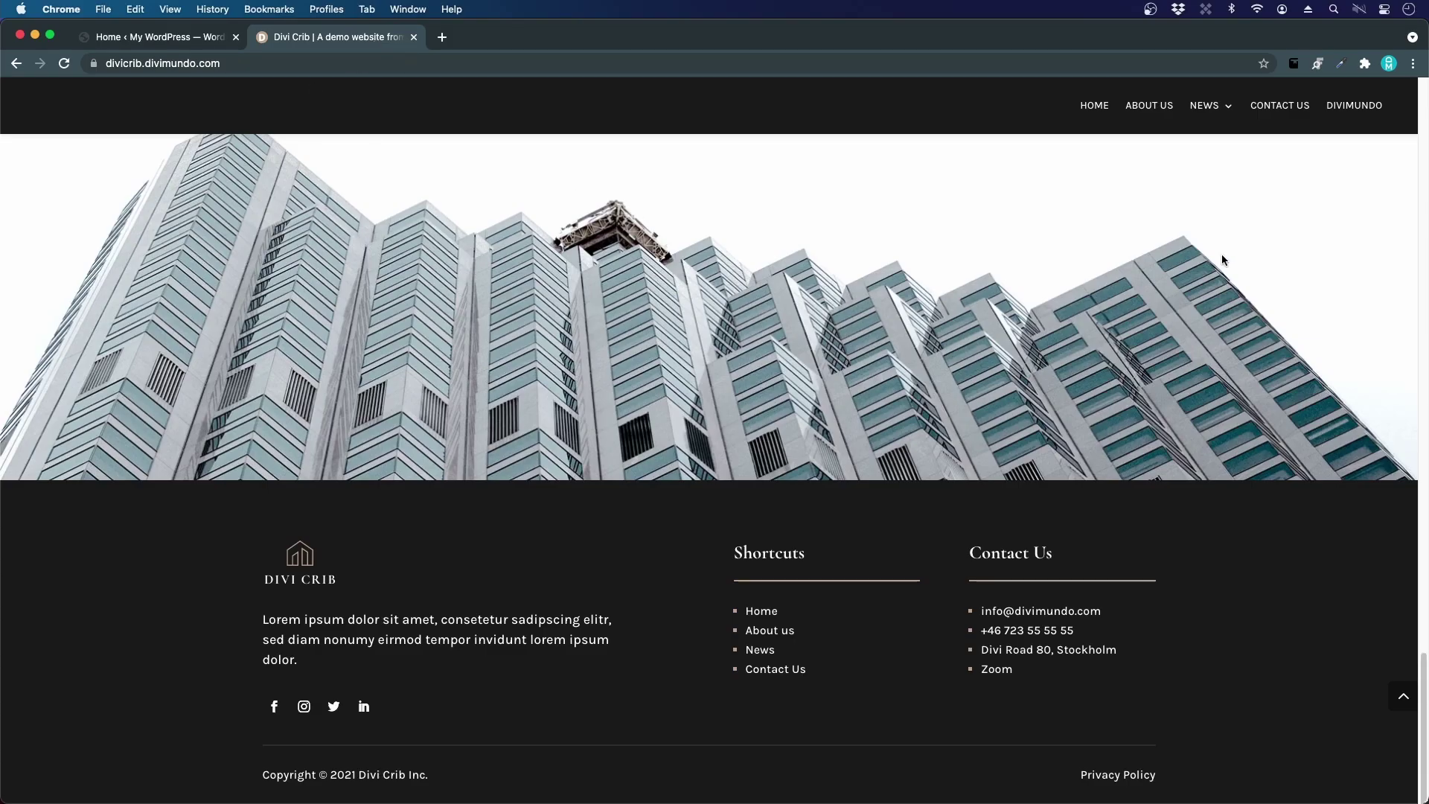
pyautogui.scroll(20, 1219, 256)
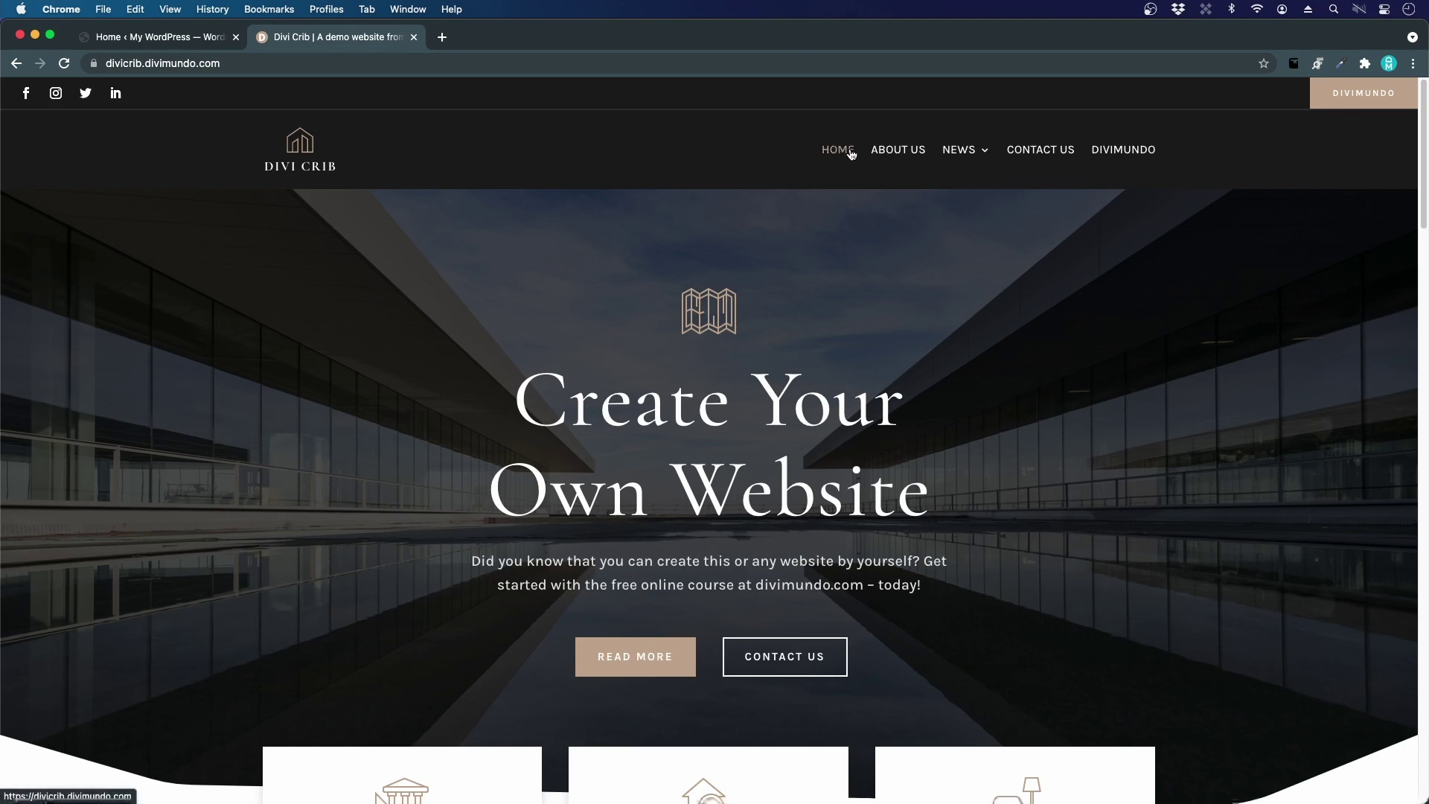
pyautogui.click(902, 155)
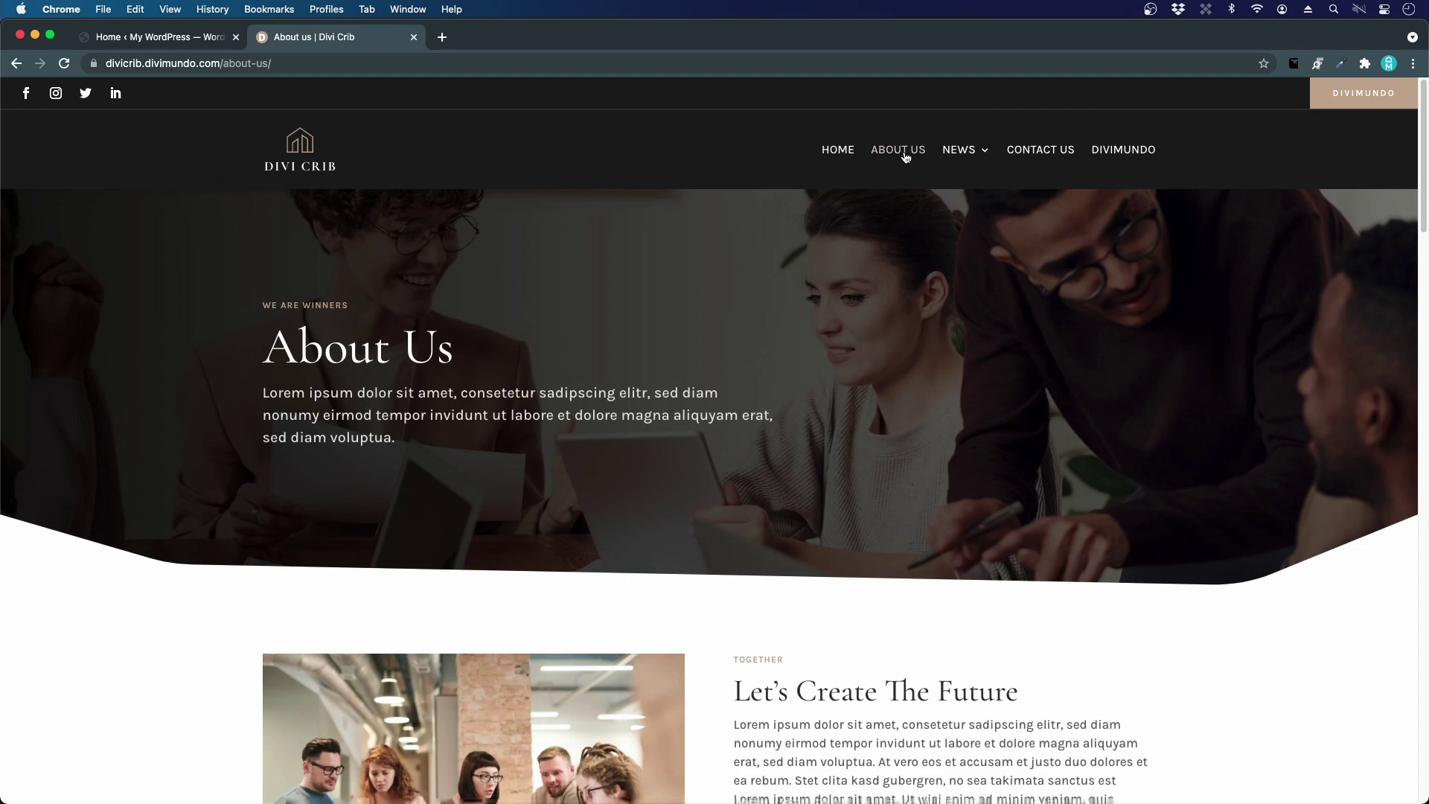
pyautogui.click(962, 157)
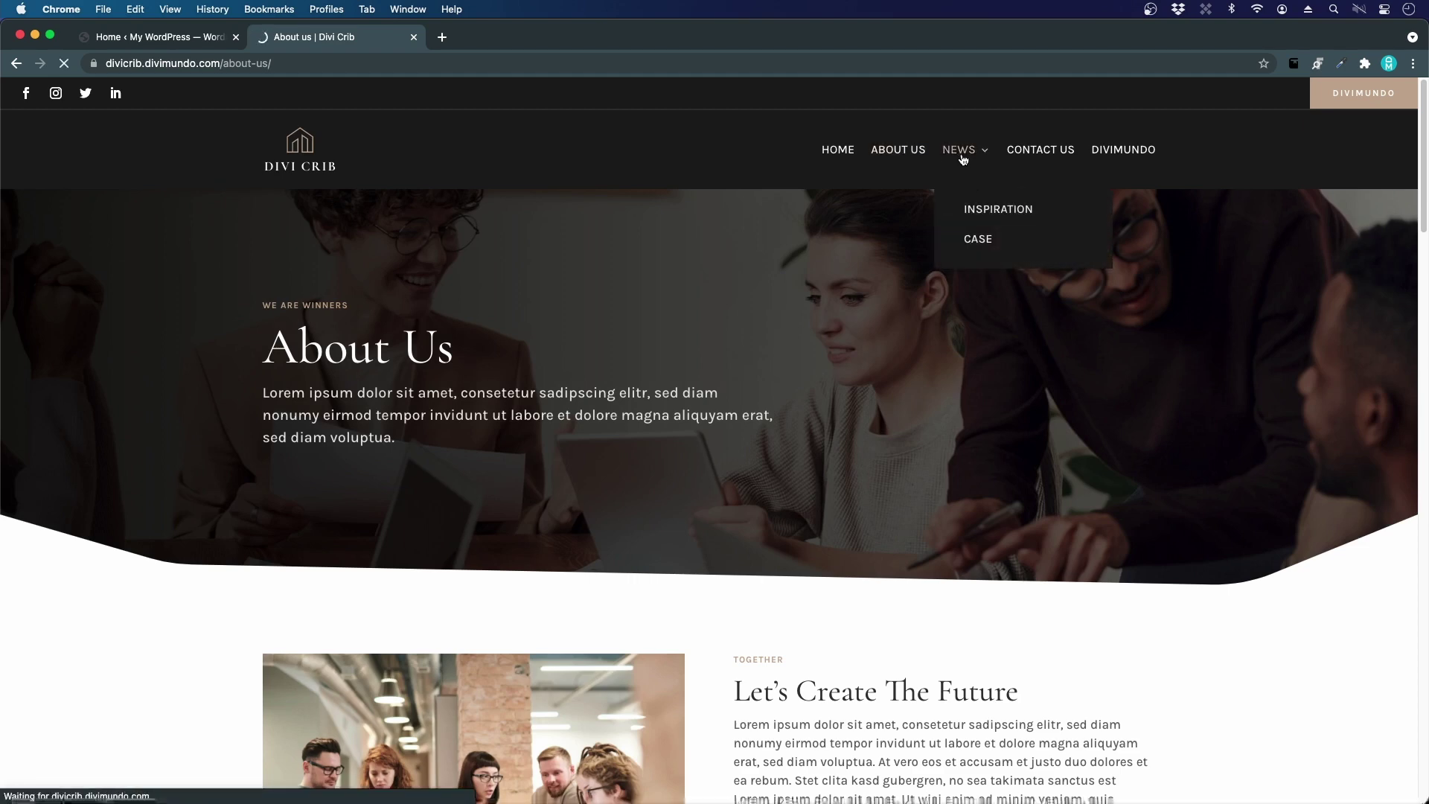
pyautogui.scroll(-5, 503, 567)
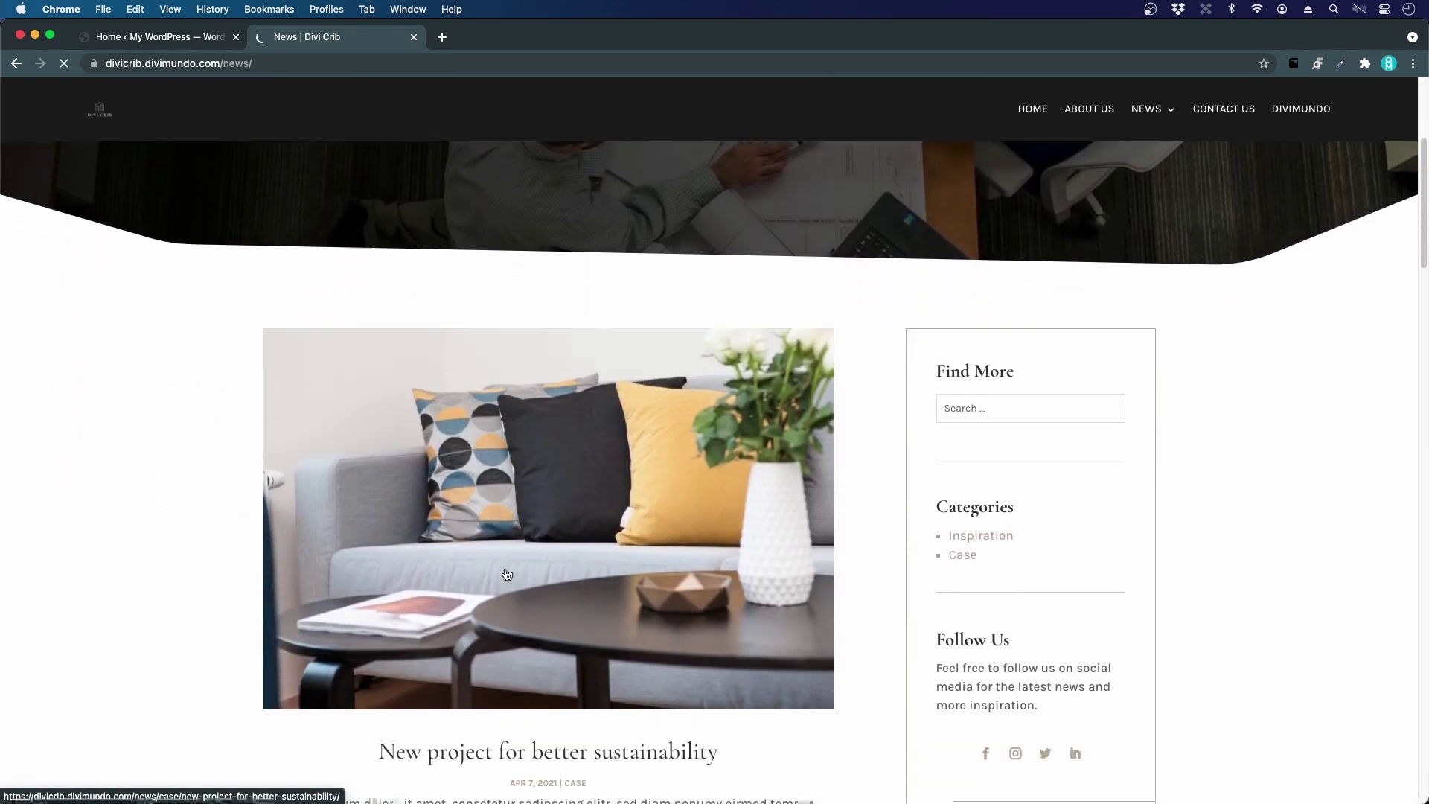
pyautogui.scroll(-4, 504, 573)
pyautogui.scroll(9, 505, 574)
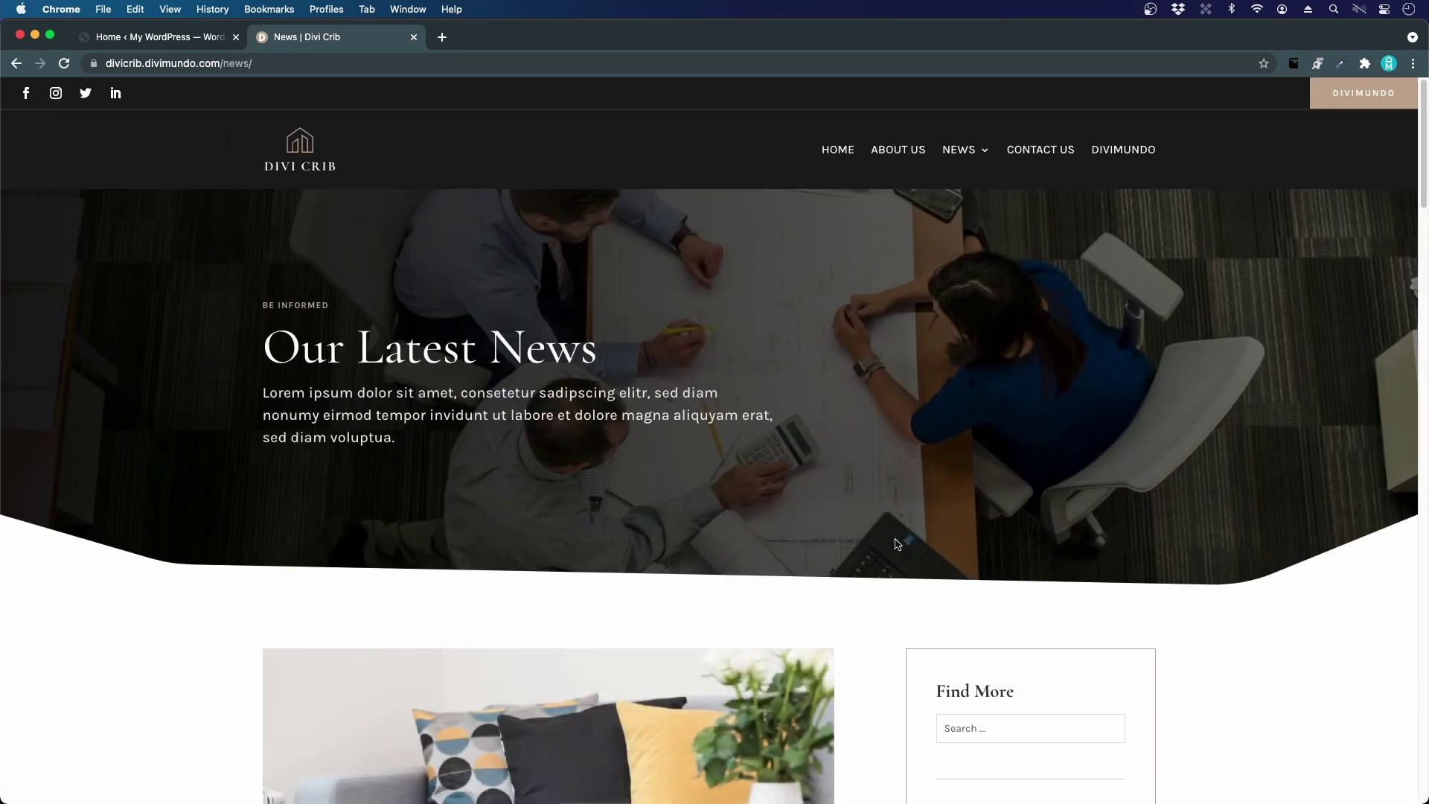
pyautogui.click(1026, 154)
pyautogui.scroll(-2, 650, 426)
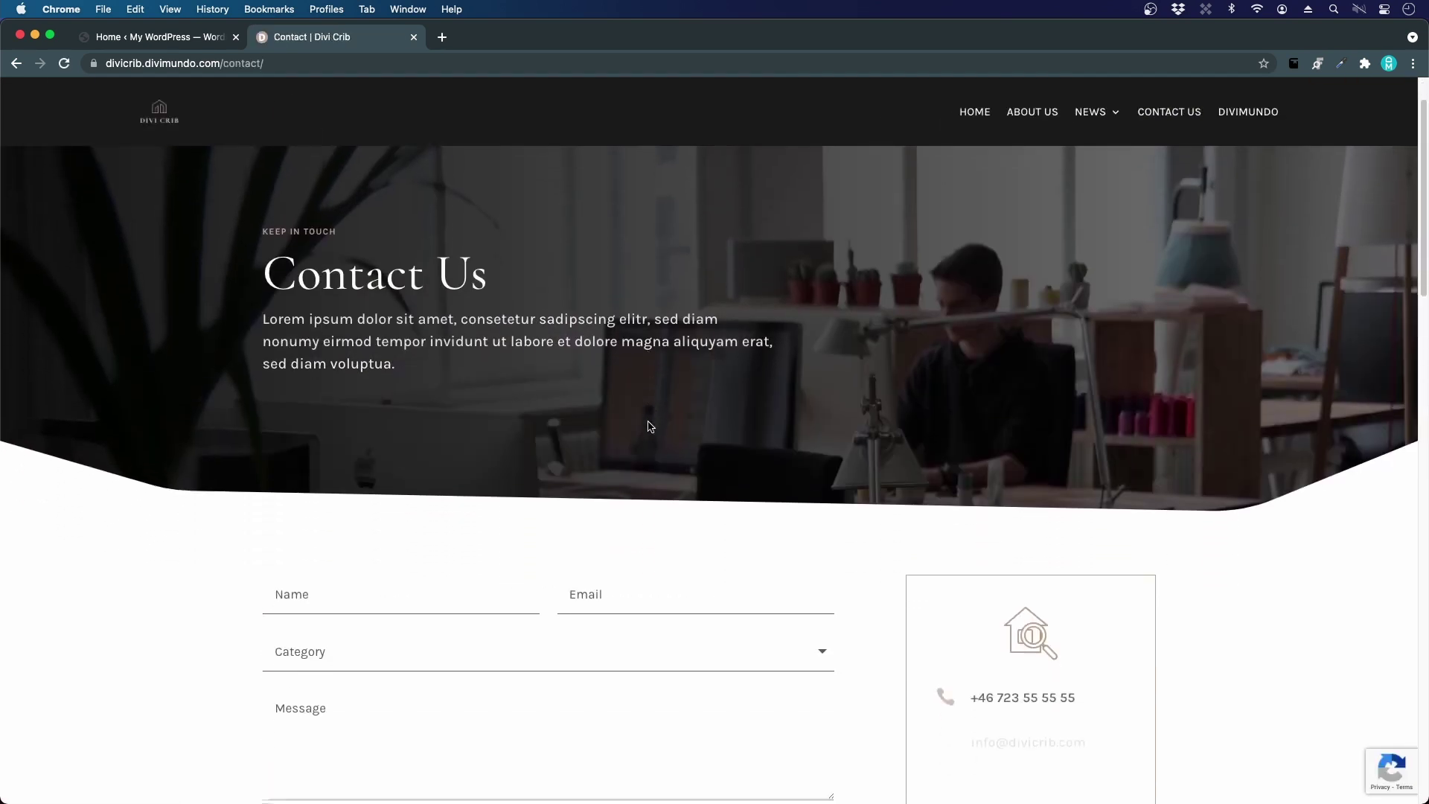
pyautogui.scroll(-15, 649, 426)
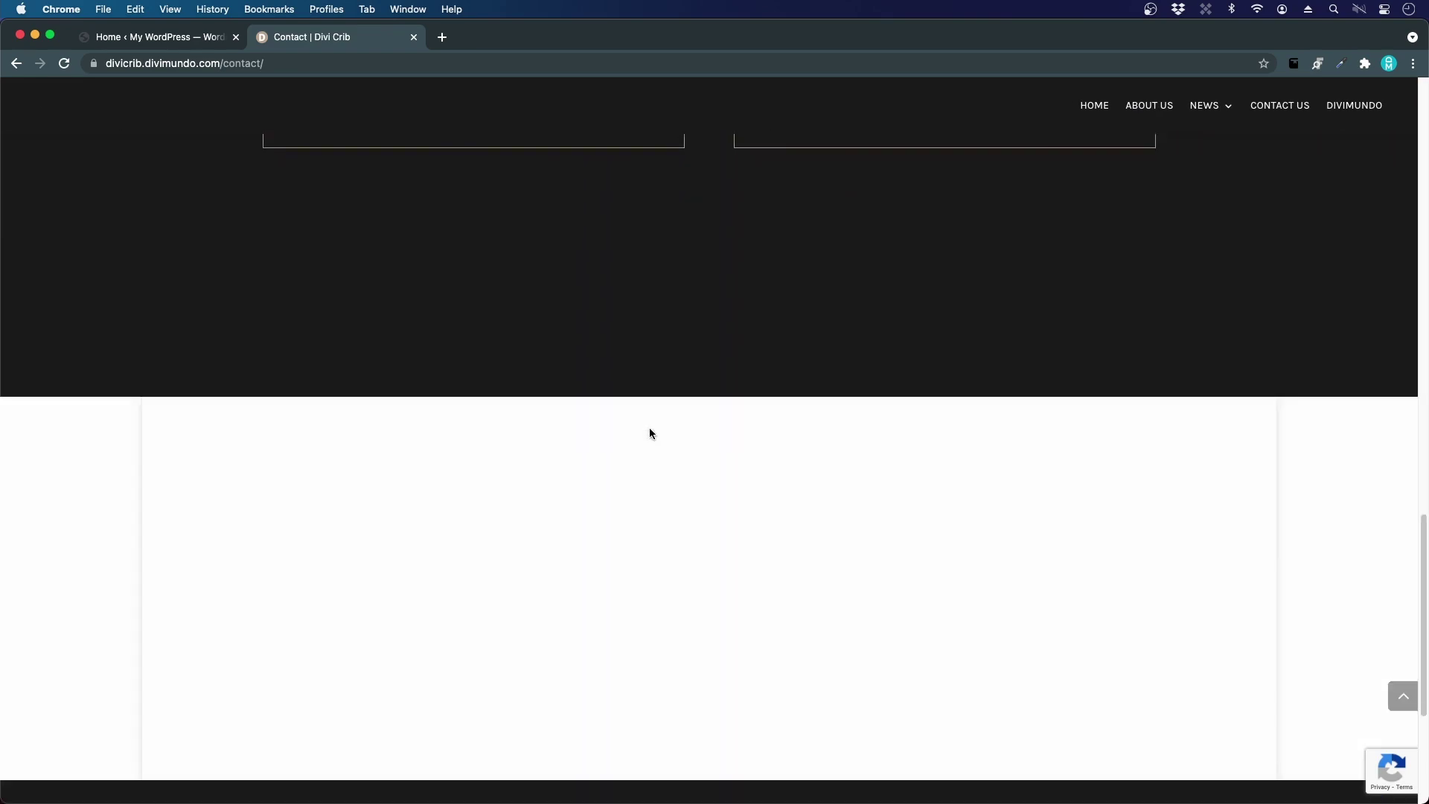
pyautogui.scroll(-5, 650, 429)
pyautogui.scroll(3, 649, 430)
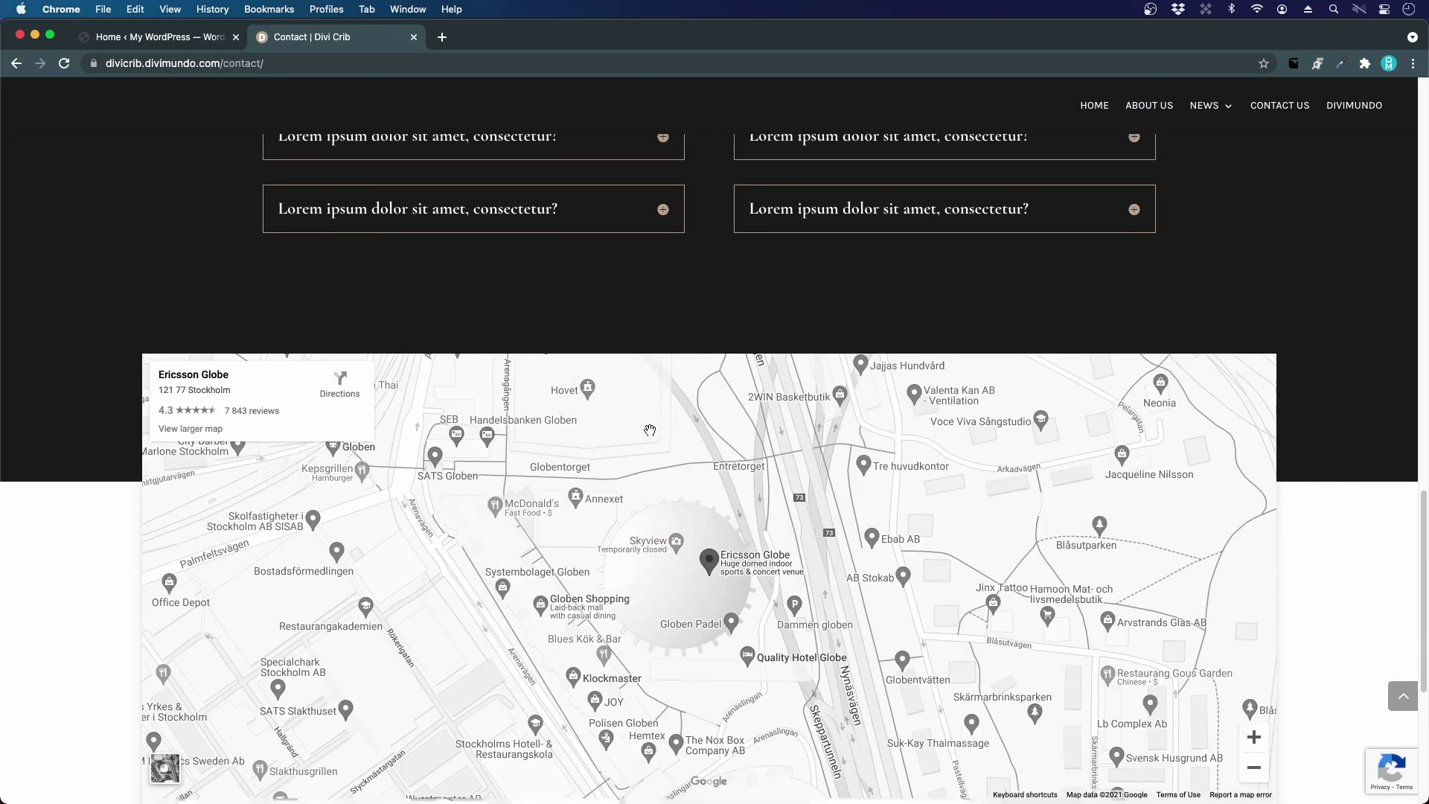
pyautogui.scroll(20, 650, 430)
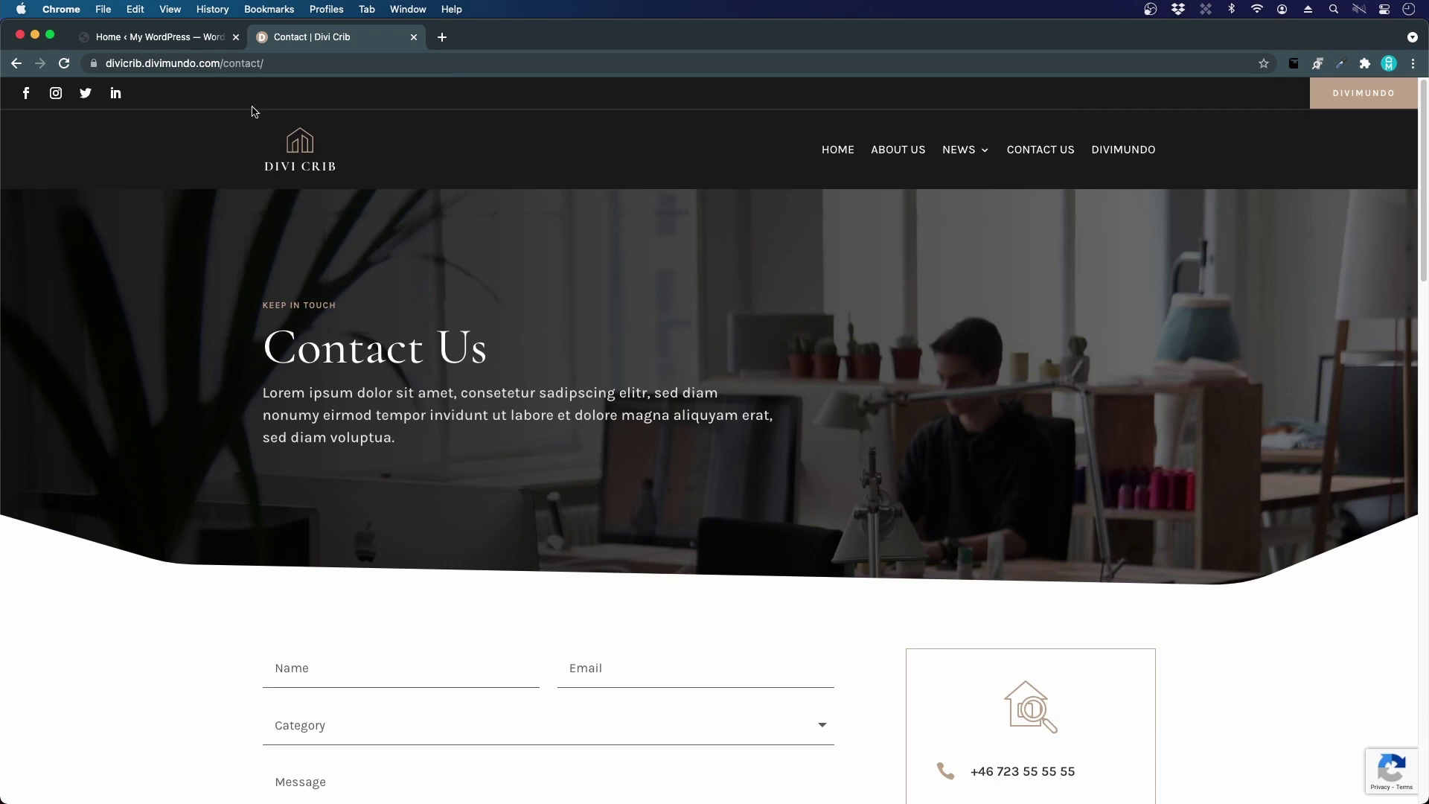
pyautogui.click(155, 36)
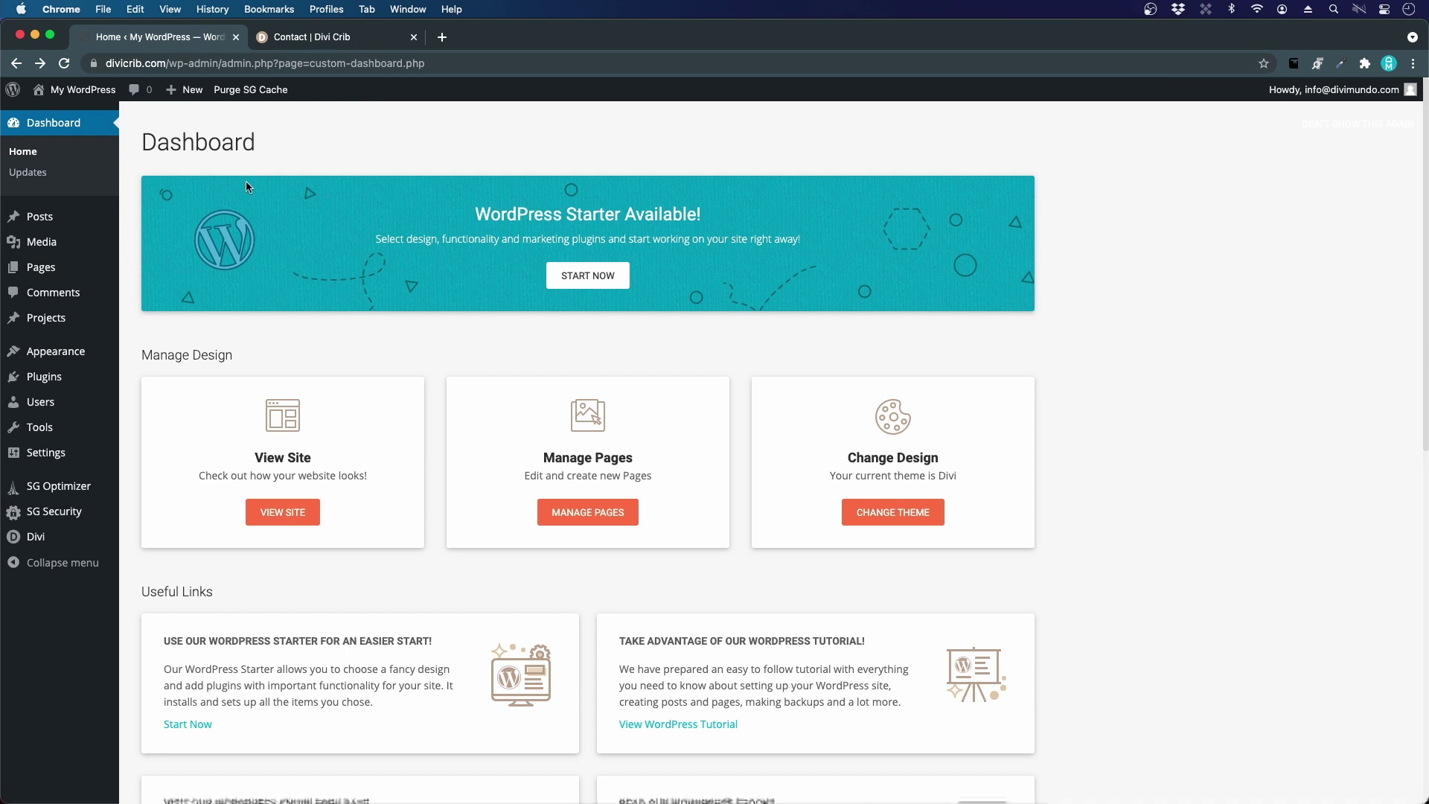
# Step: Trash the Sample Page and permanently delete it from the trash
pyautogui.click(59, 267)
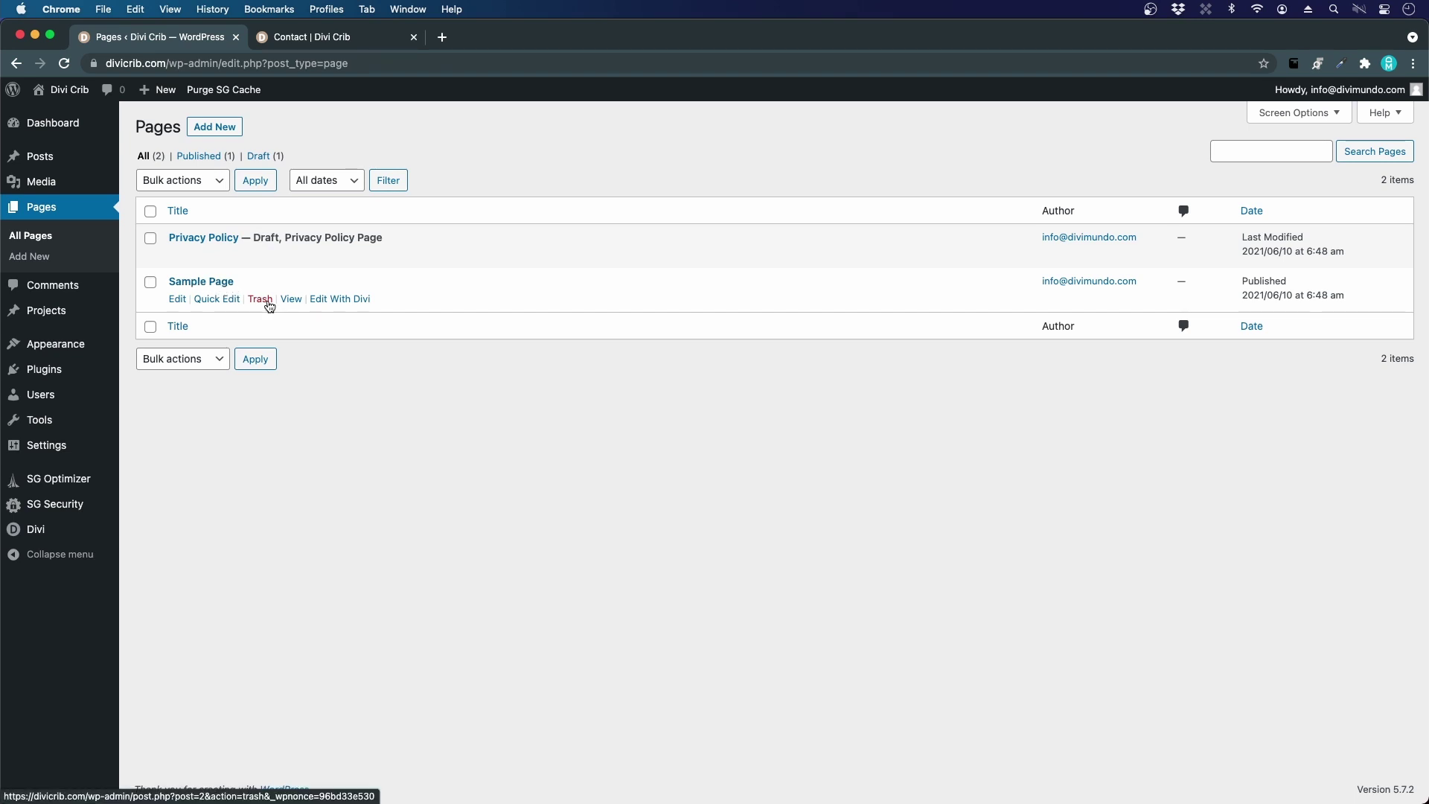
pyautogui.click(261, 299)
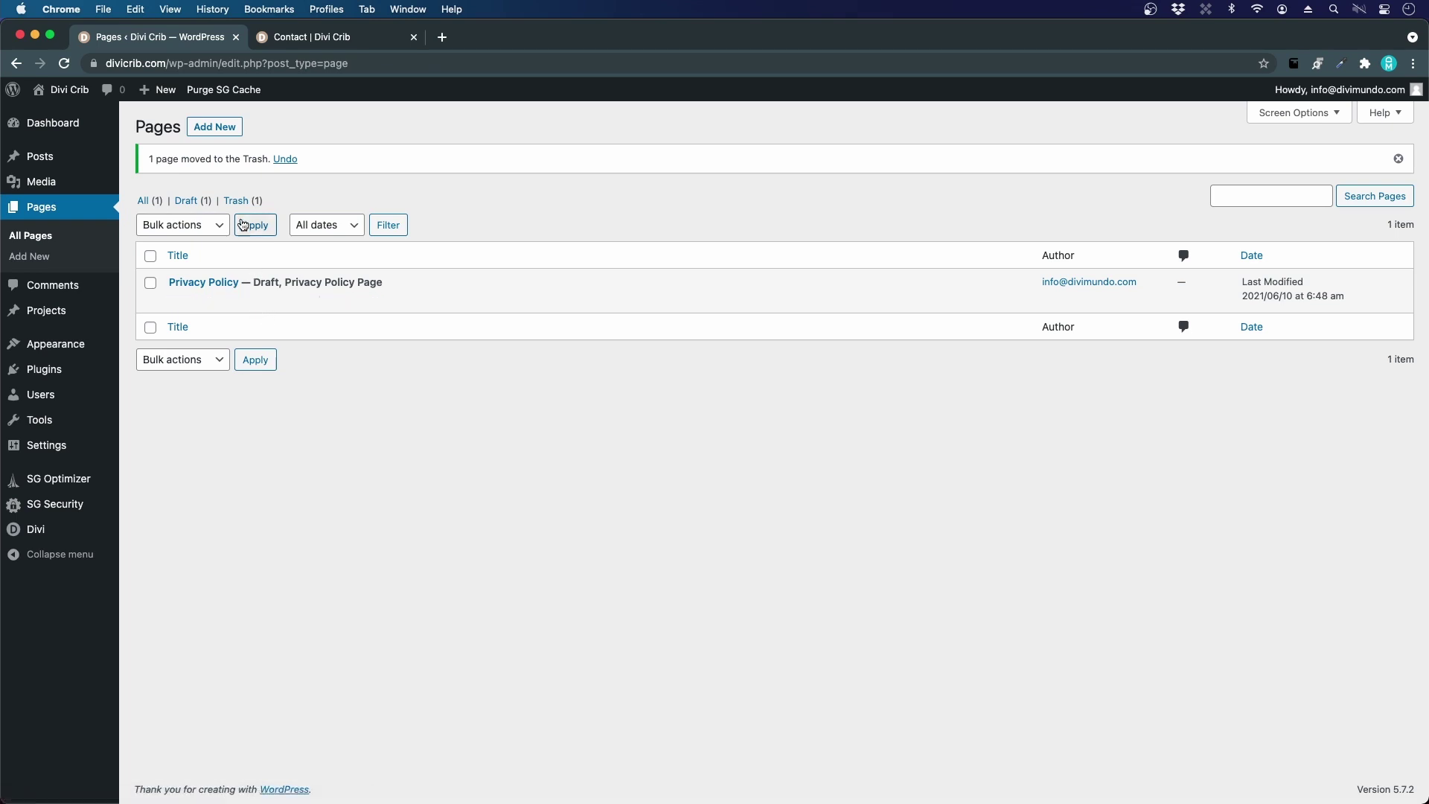
pyautogui.click(241, 206)
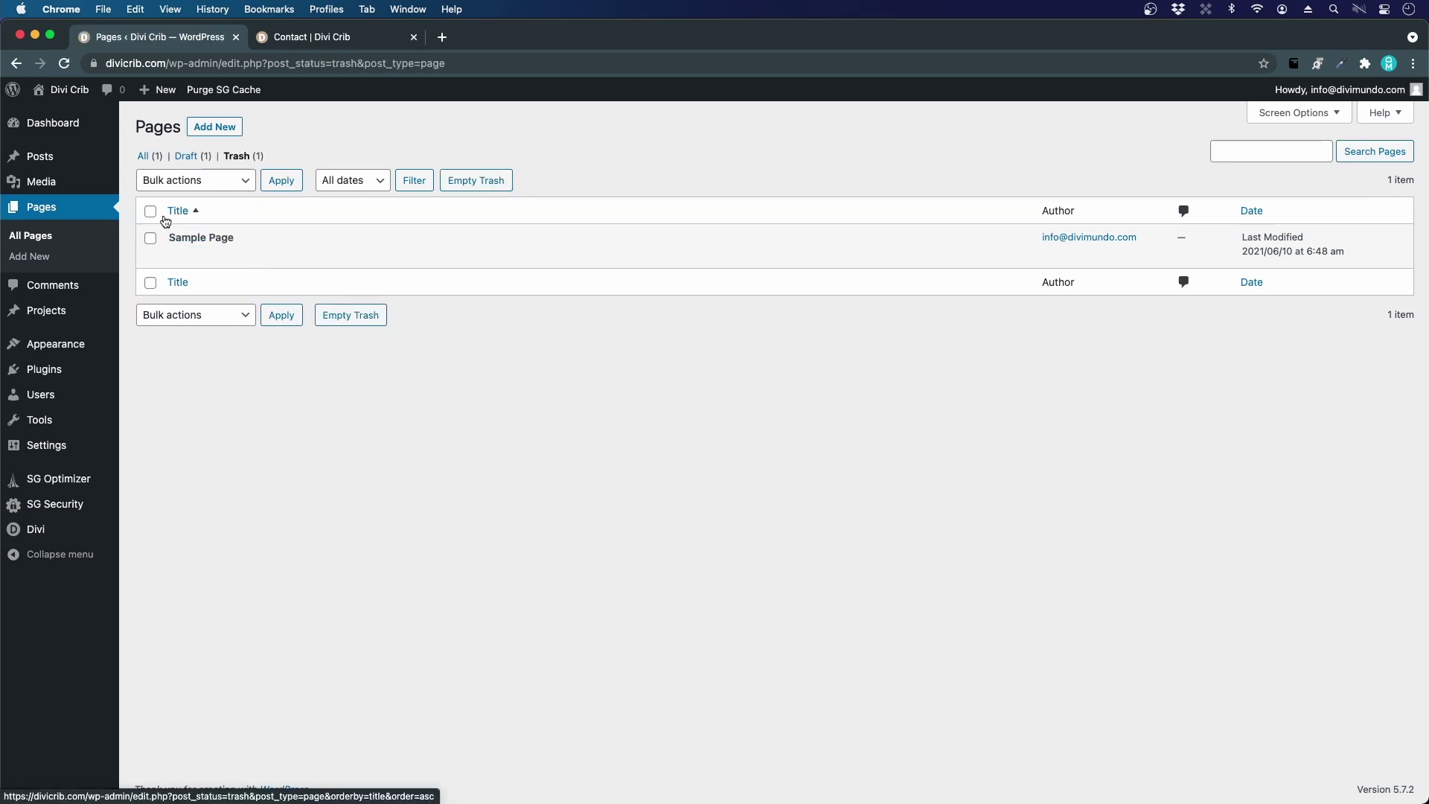
pyautogui.click(150, 212)
pyautogui.moveTo(376, 255)
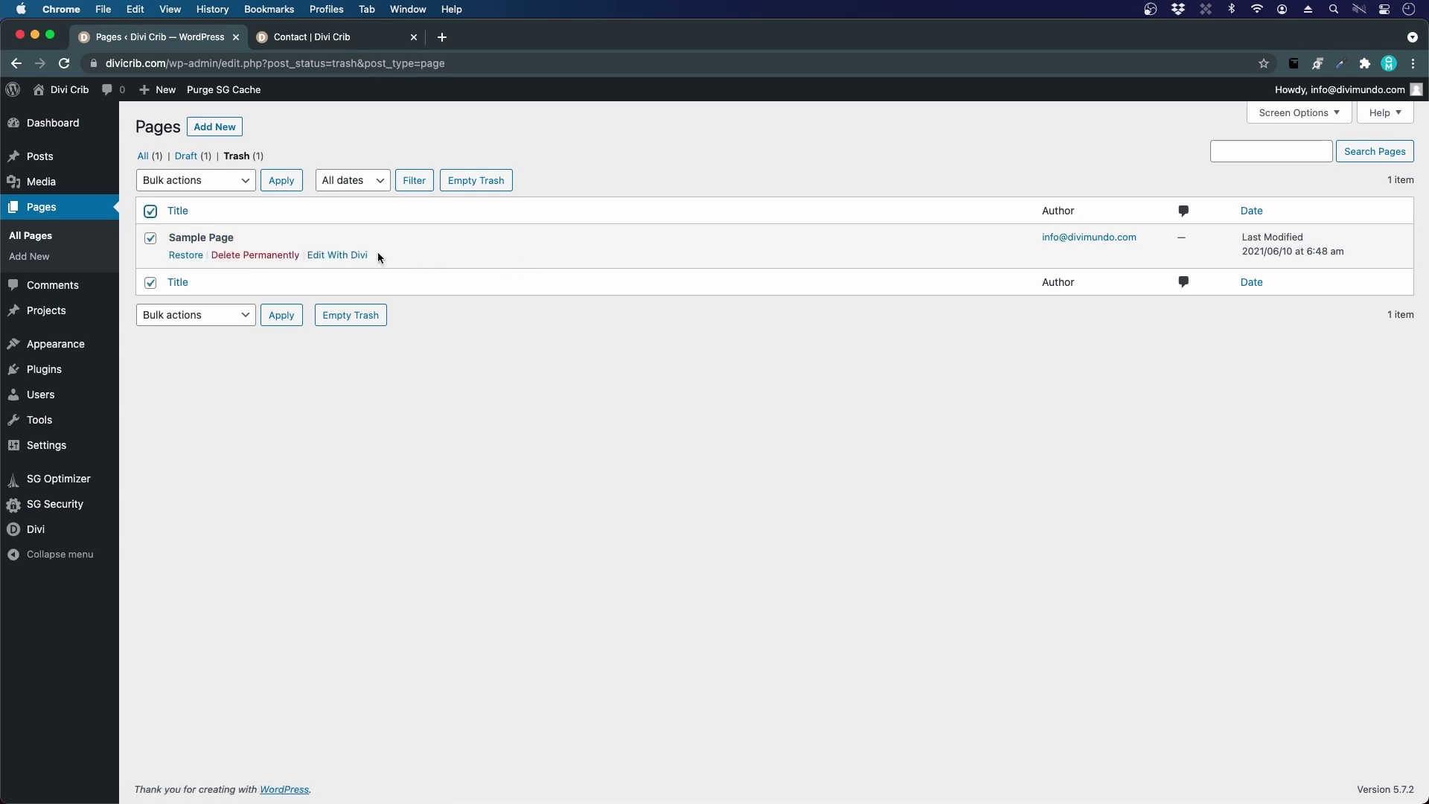
pyautogui.click(291, 255)
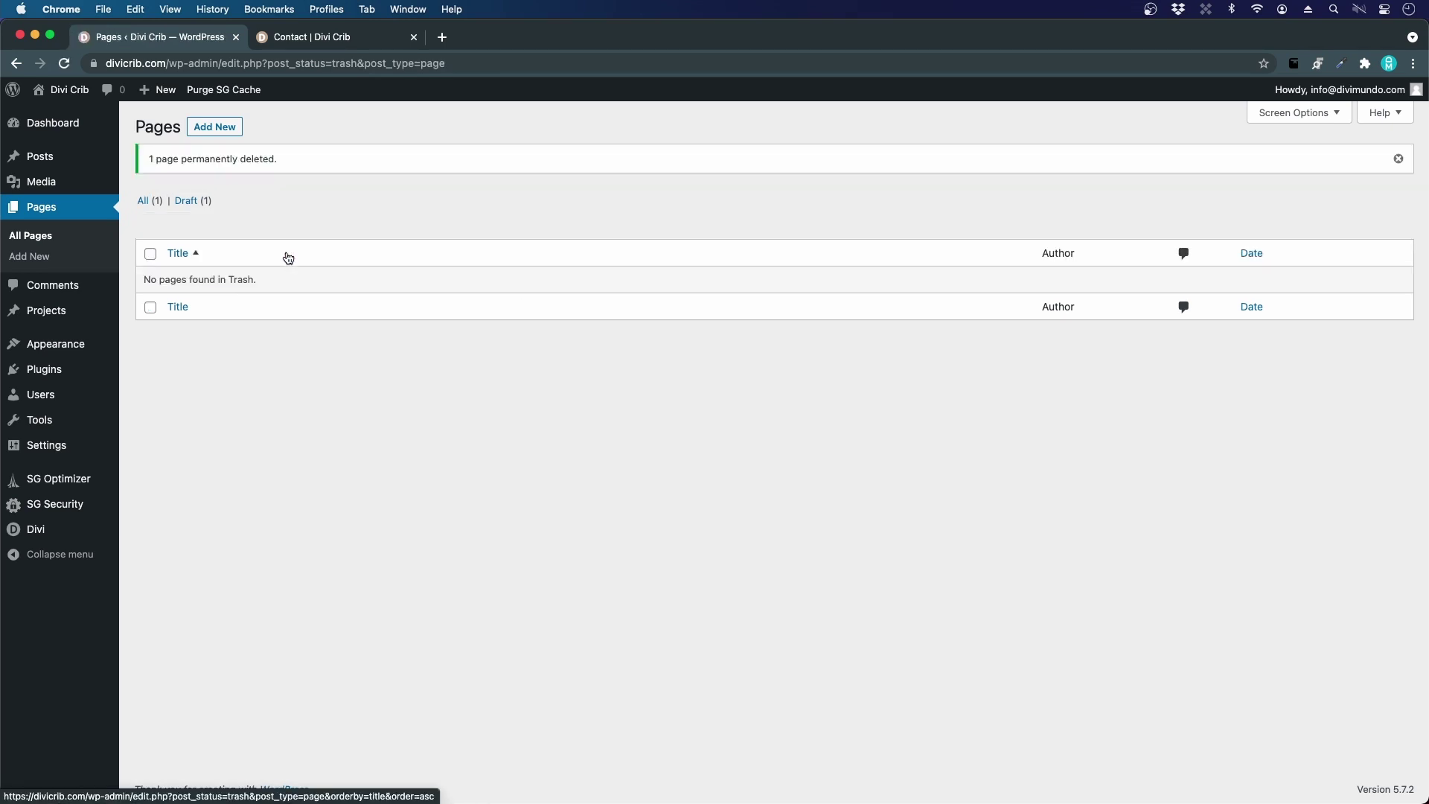
pyautogui.click(143, 201)
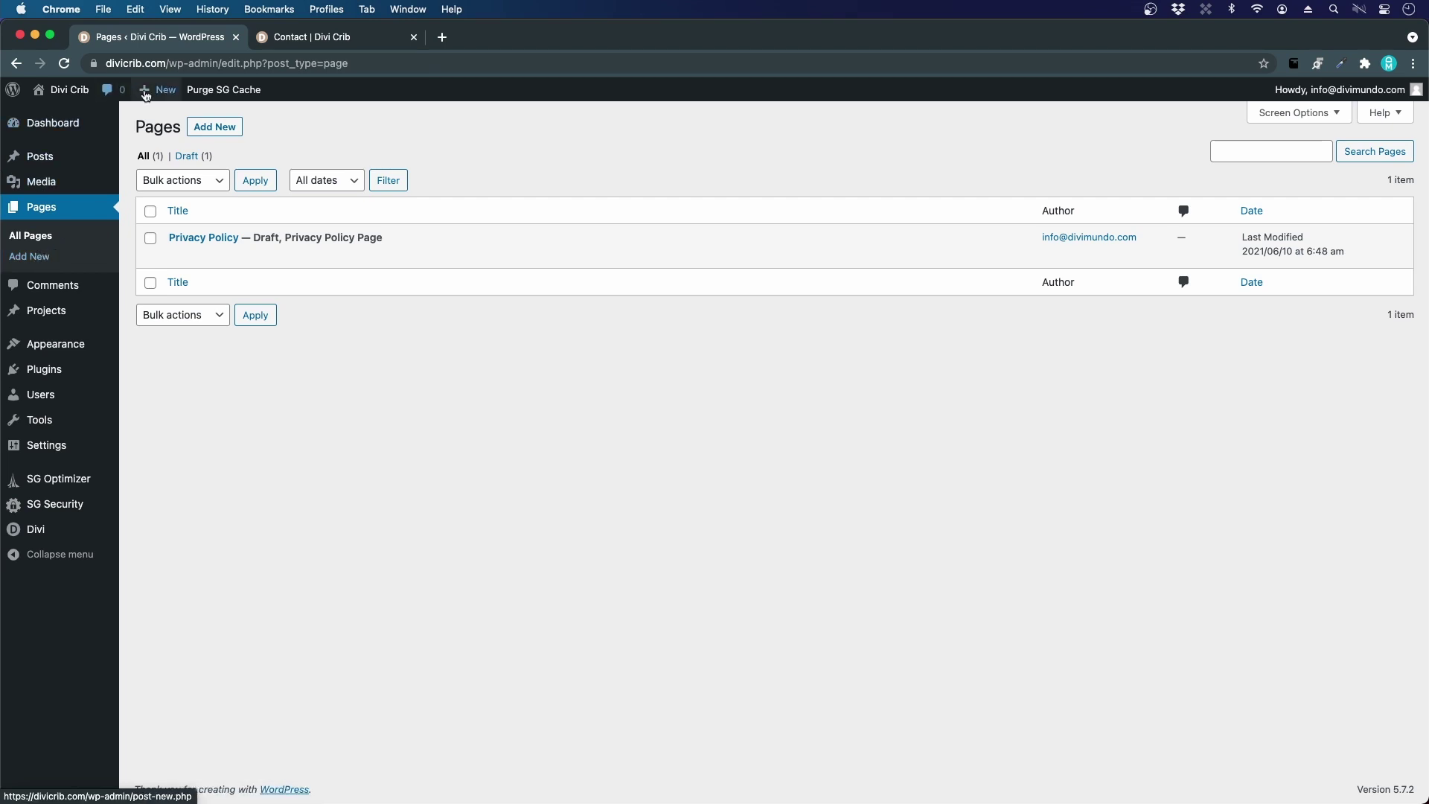
# Step: Create a new page titled 'Home', skip the welcome tour, and publish it
pyautogui.moveTo(168, 94)
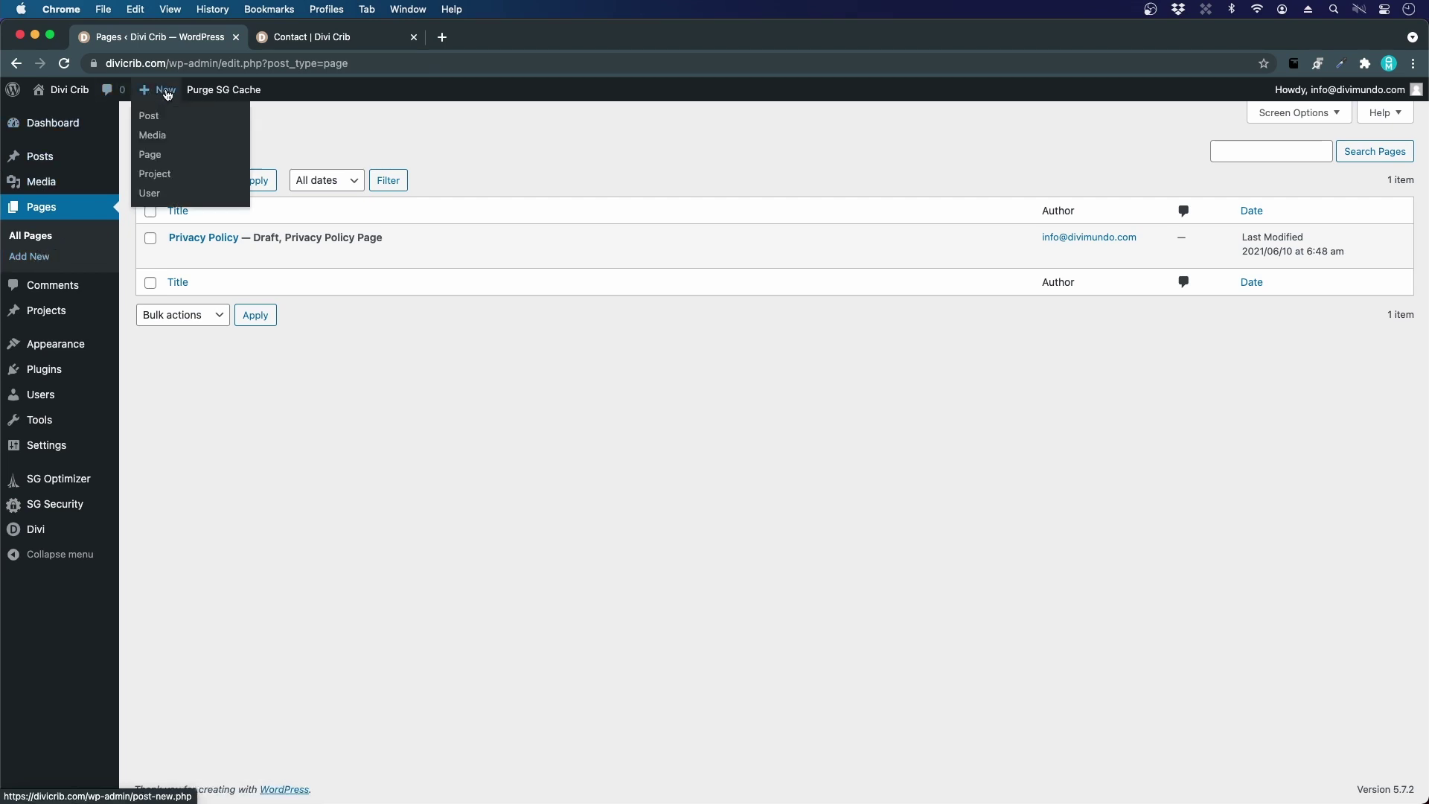
pyautogui.click(155, 163)
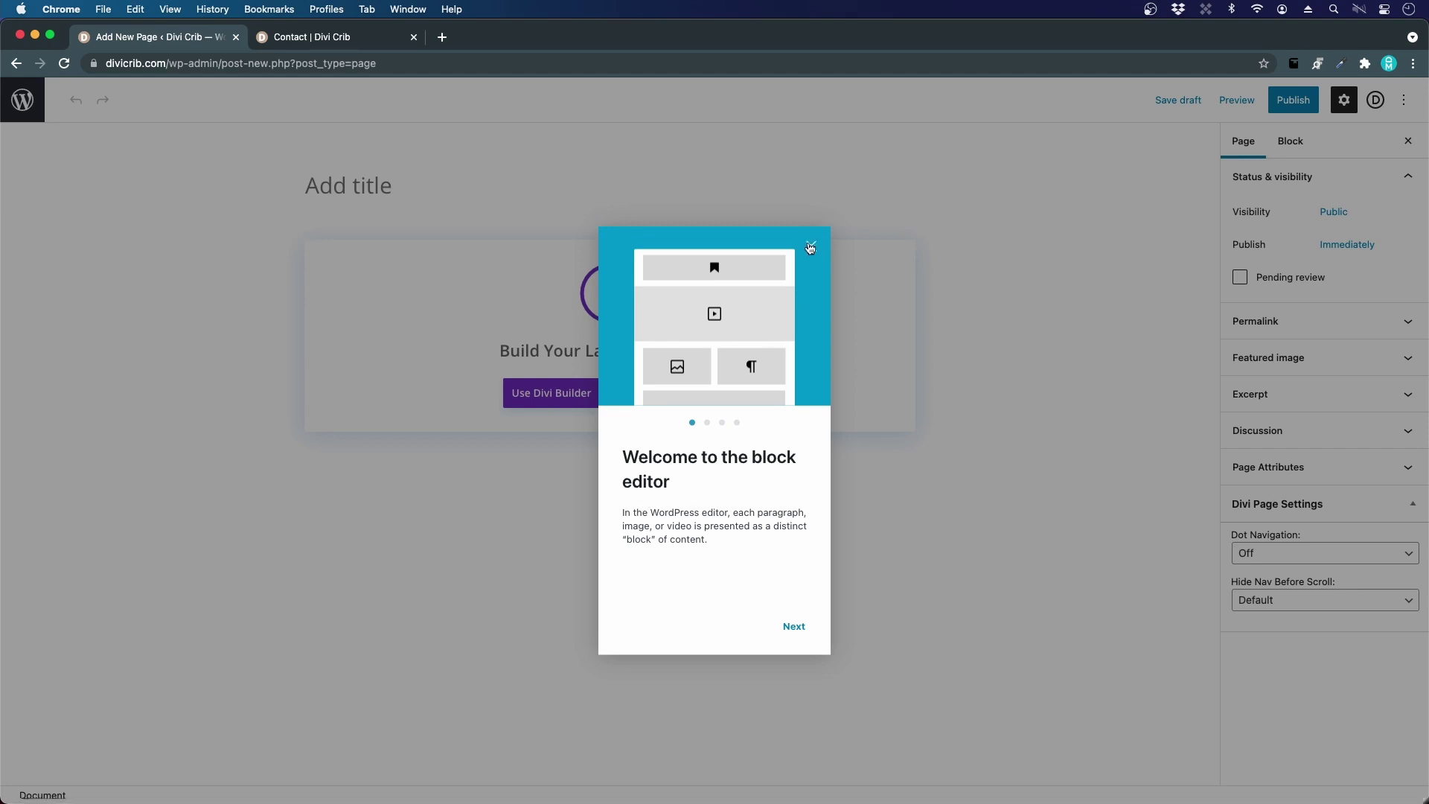
pyautogui.click(810, 246)
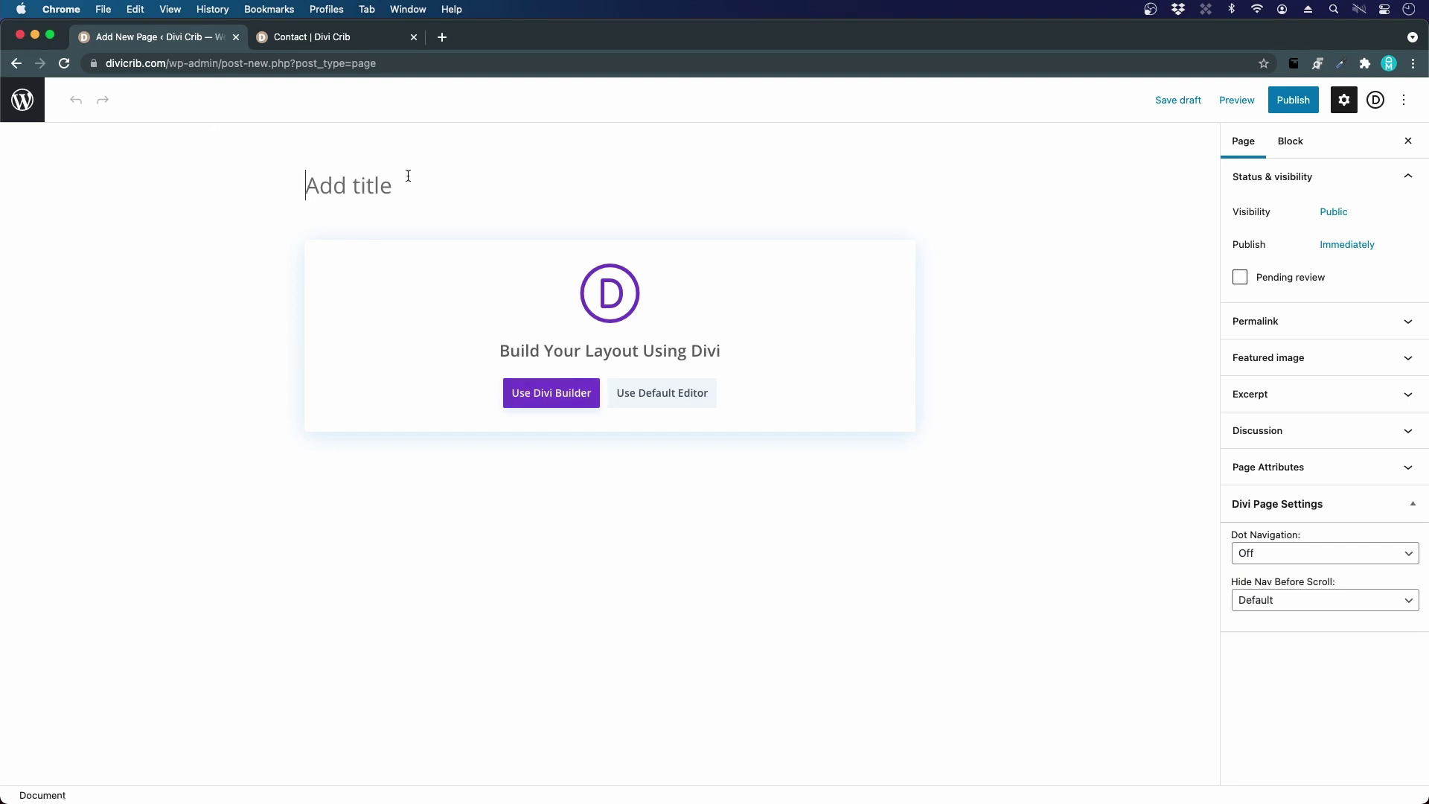
pyautogui.write('Home')
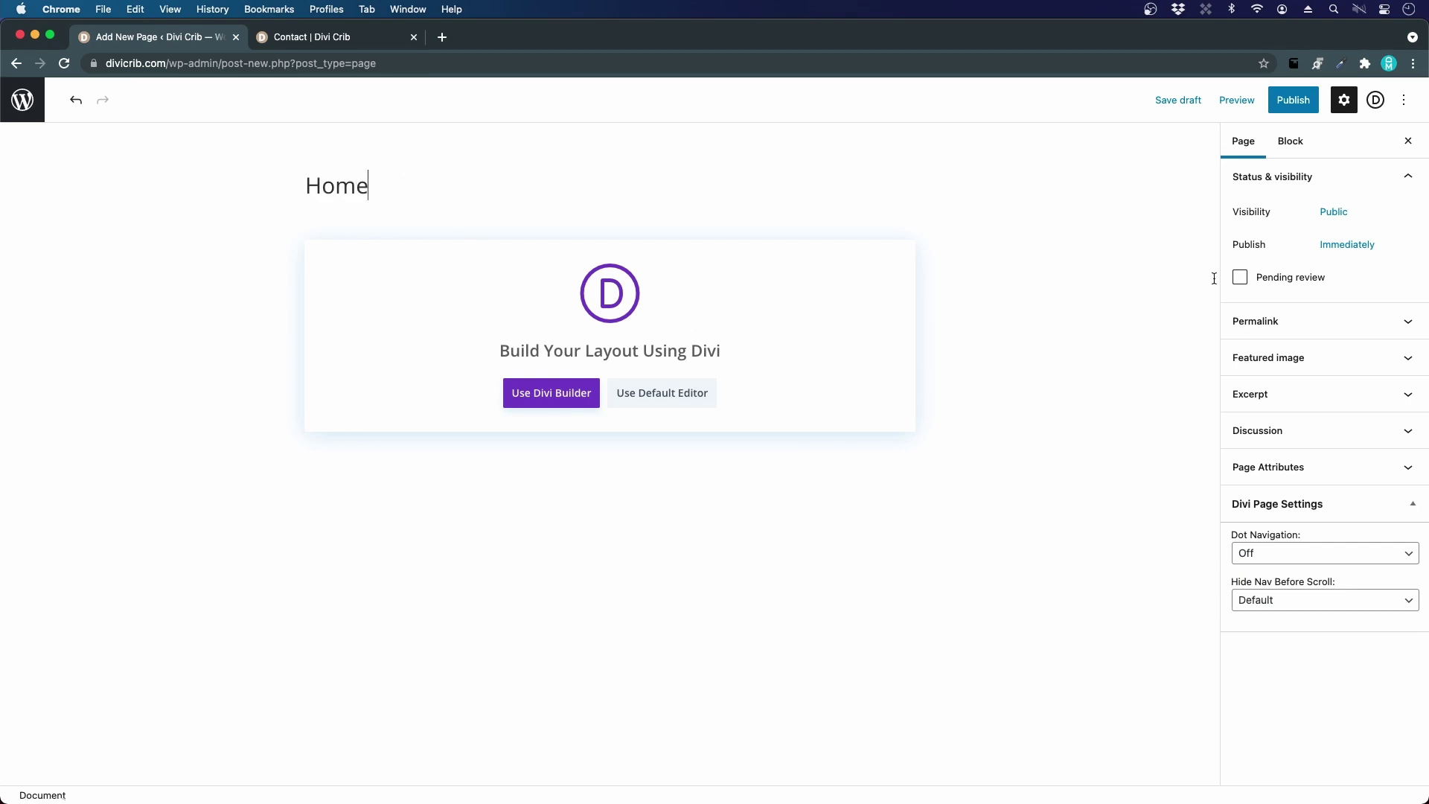
pyautogui.click(1294, 101)
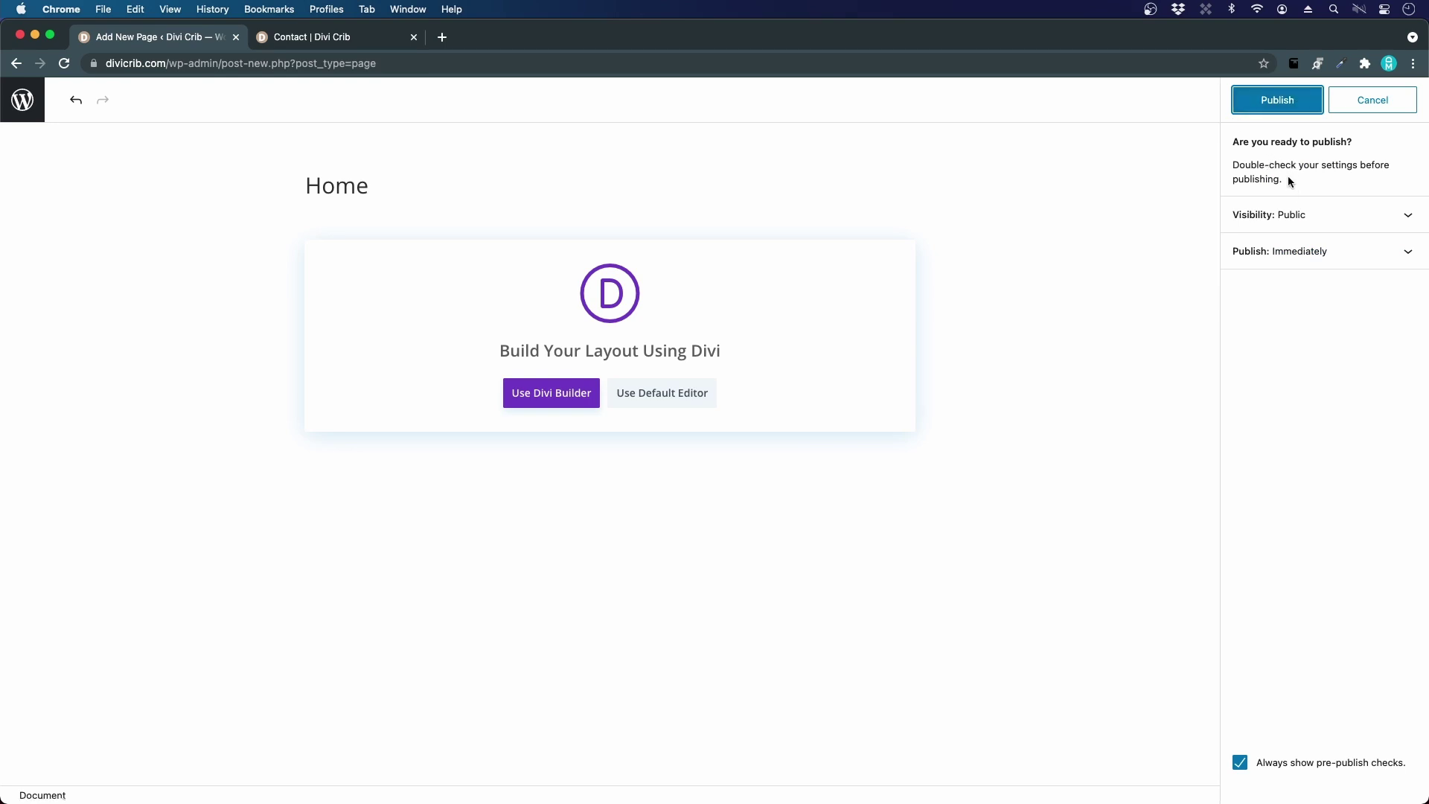
pyautogui.click(1267, 104)
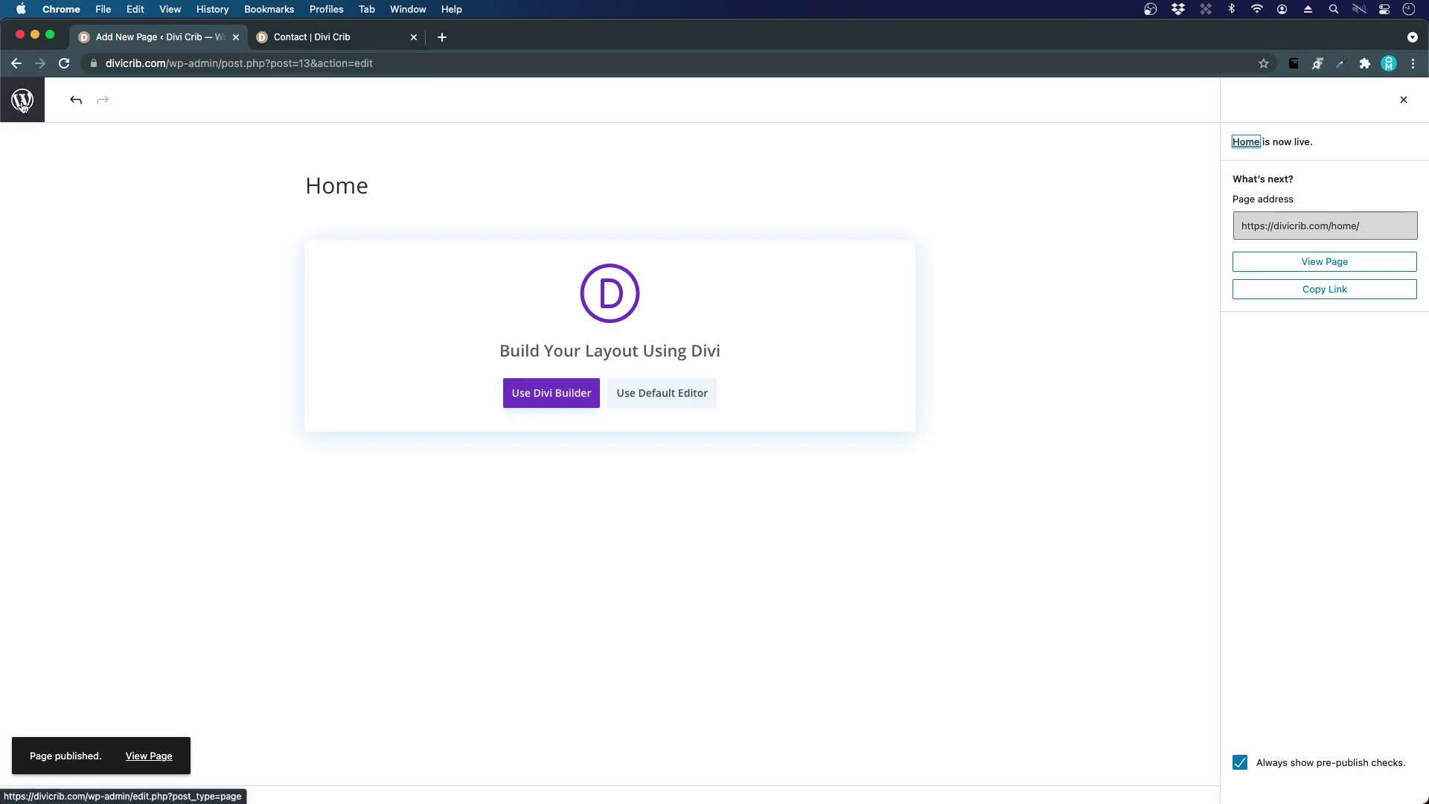
# Step: Add a new page titled 'About us', publish it, and return to the Pages list
pyautogui.click(22, 100)
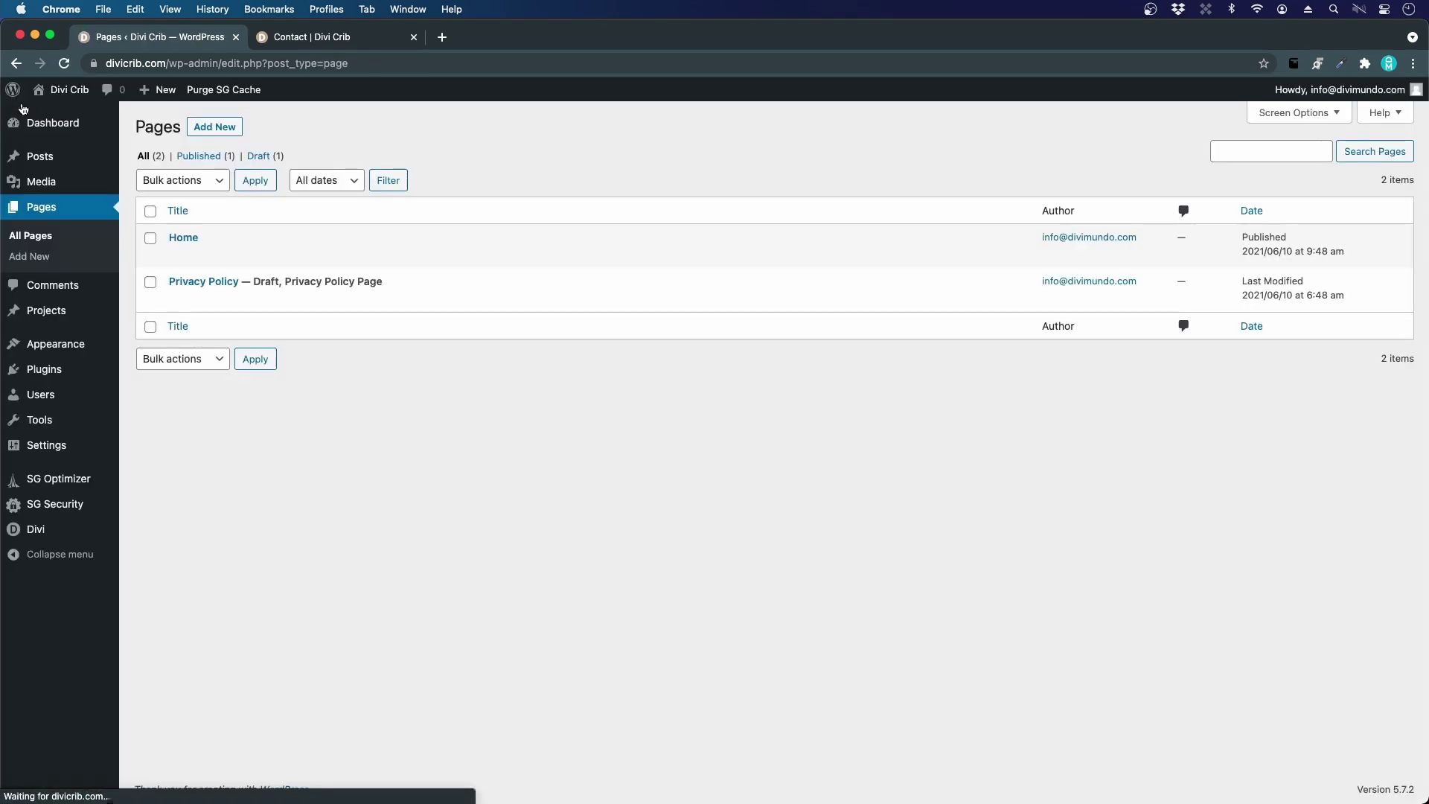
pyautogui.moveTo(187, 236)
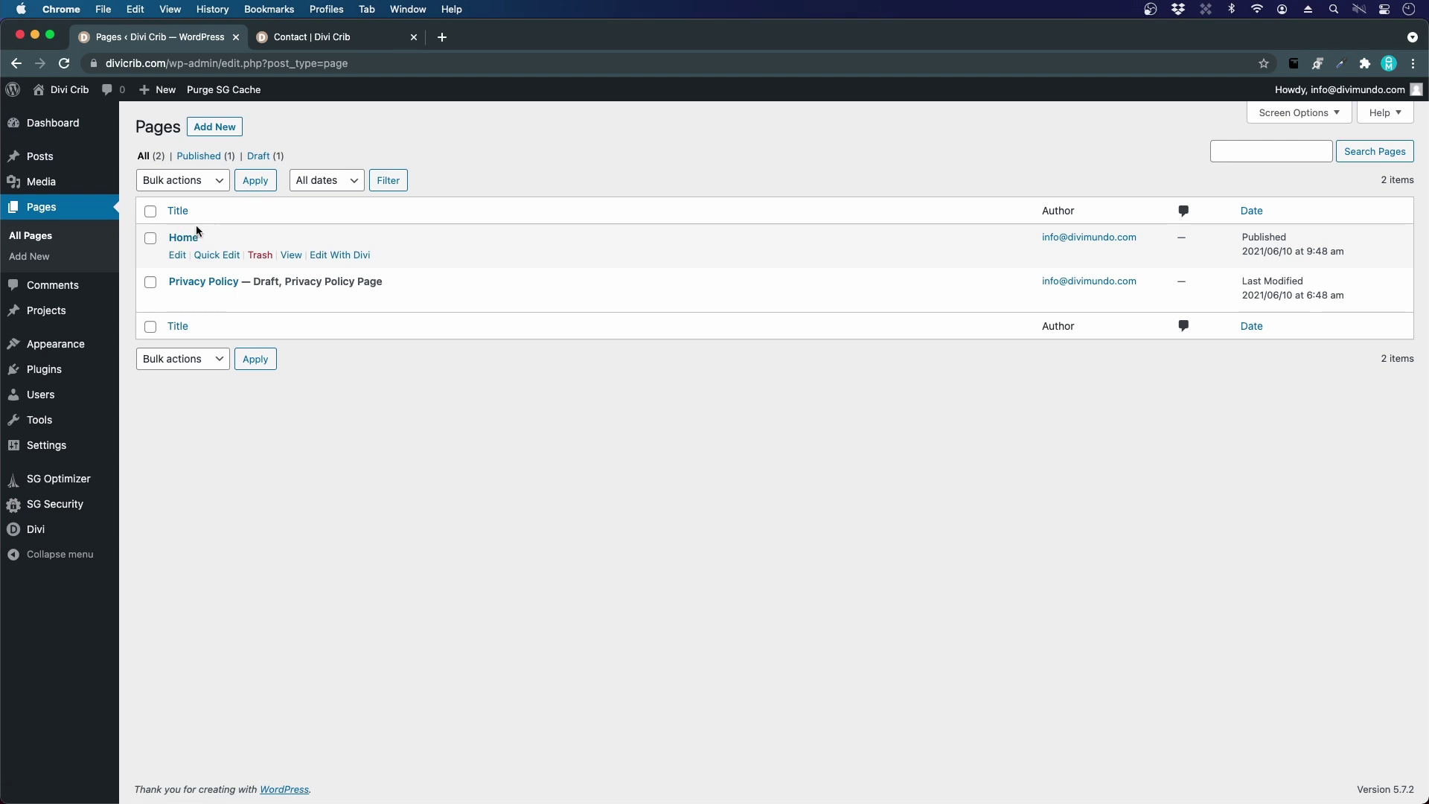
pyautogui.click(210, 128)
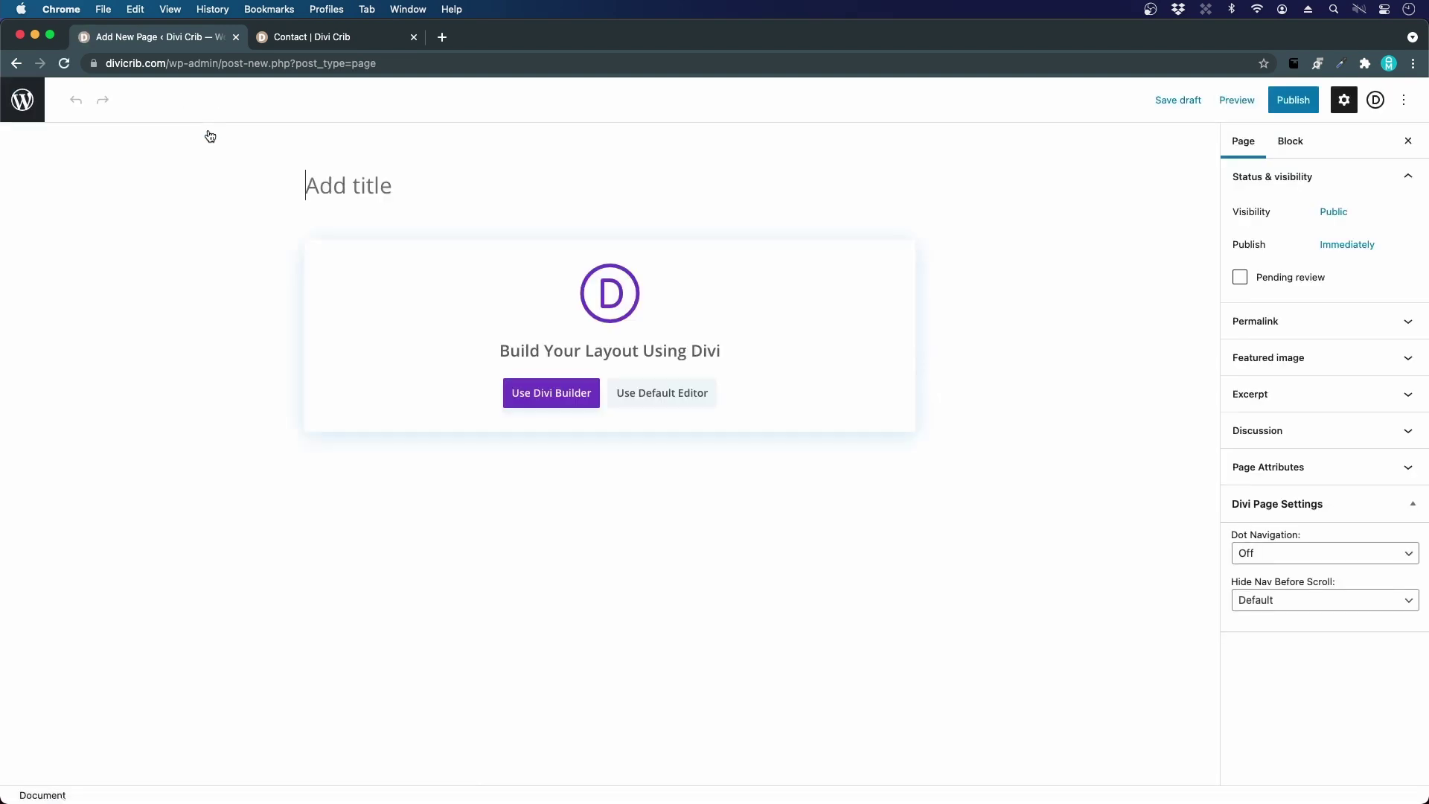
pyautogui.click(310, 37)
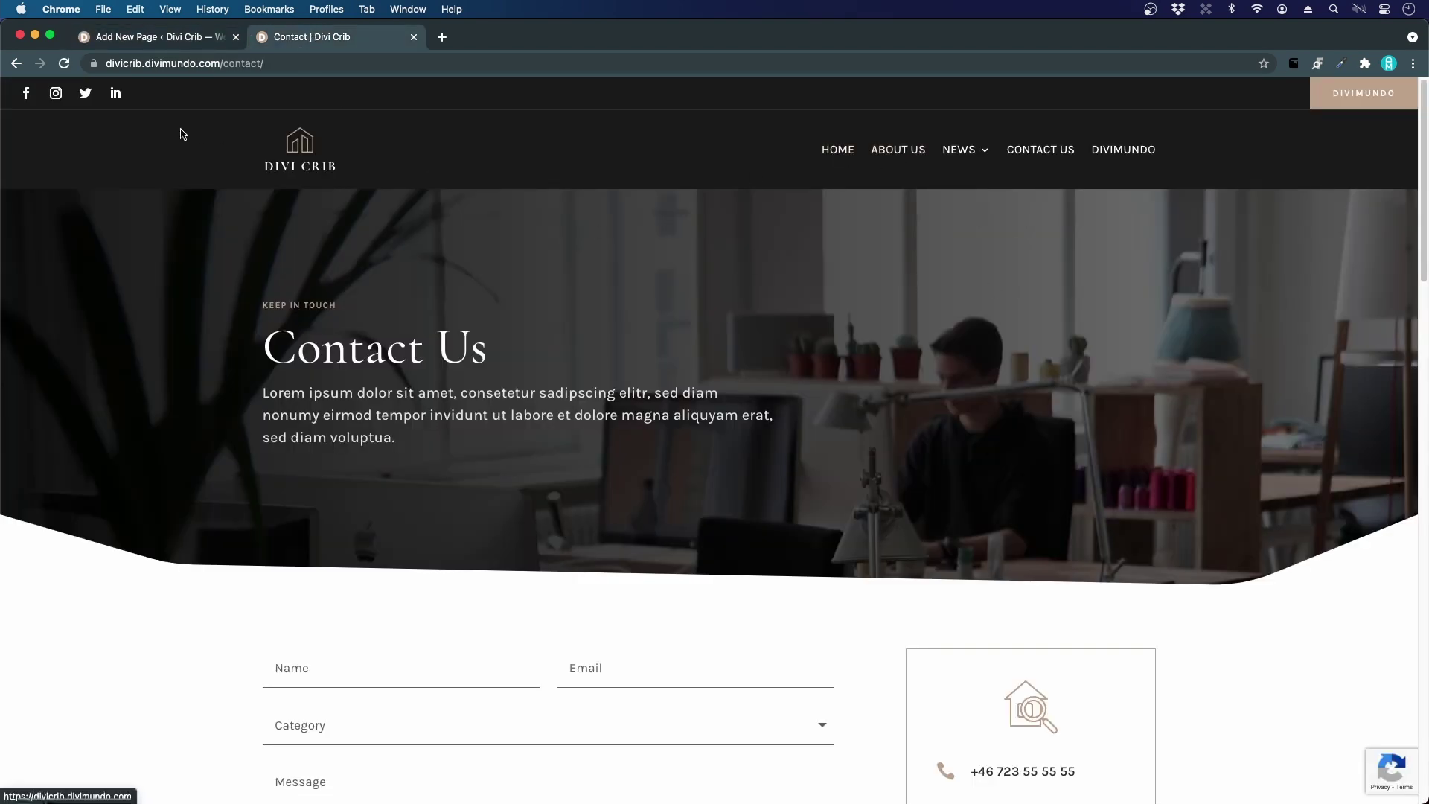
pyautogui.click(154, 41)
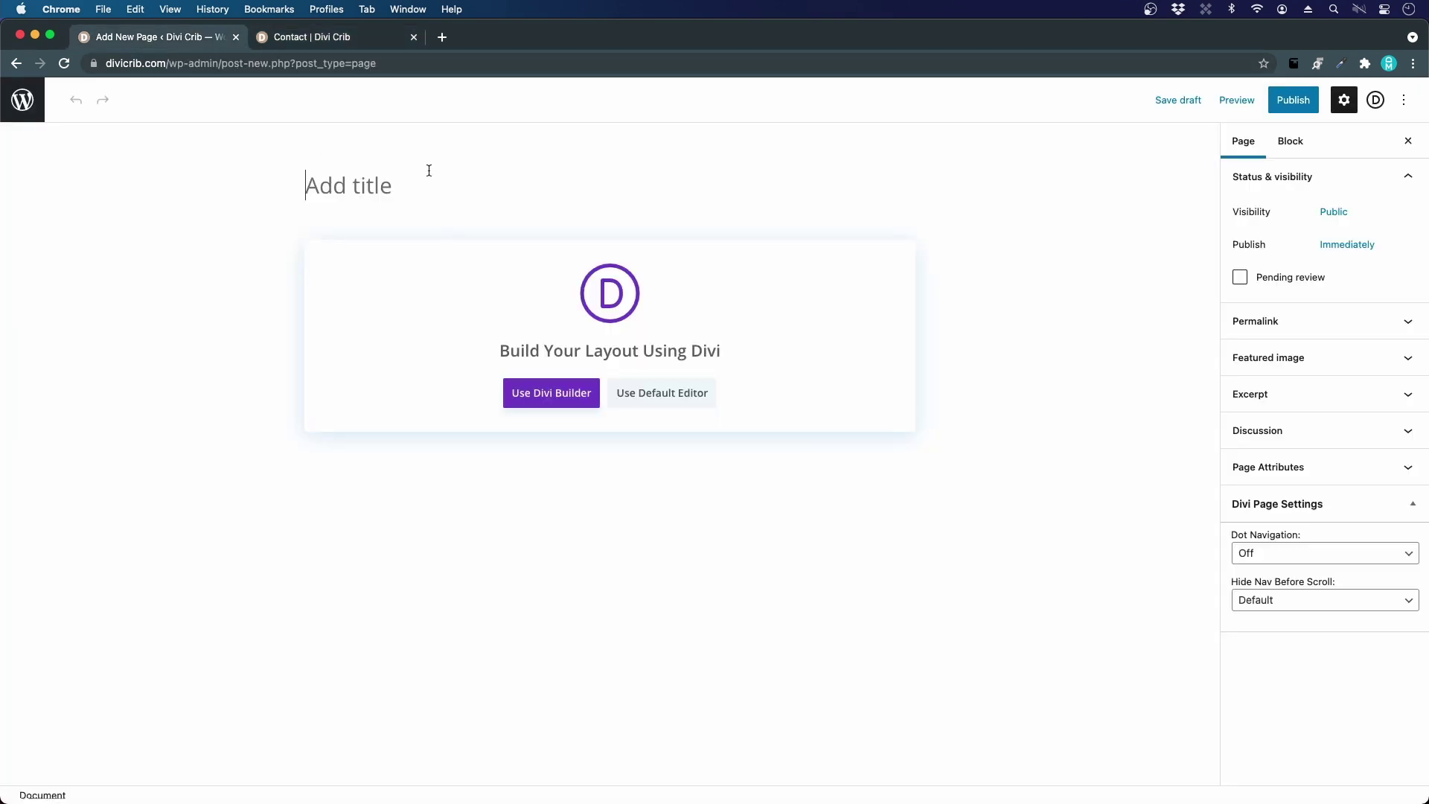
pyautogui.write('About us')
pyautogui.click(1287, 100)
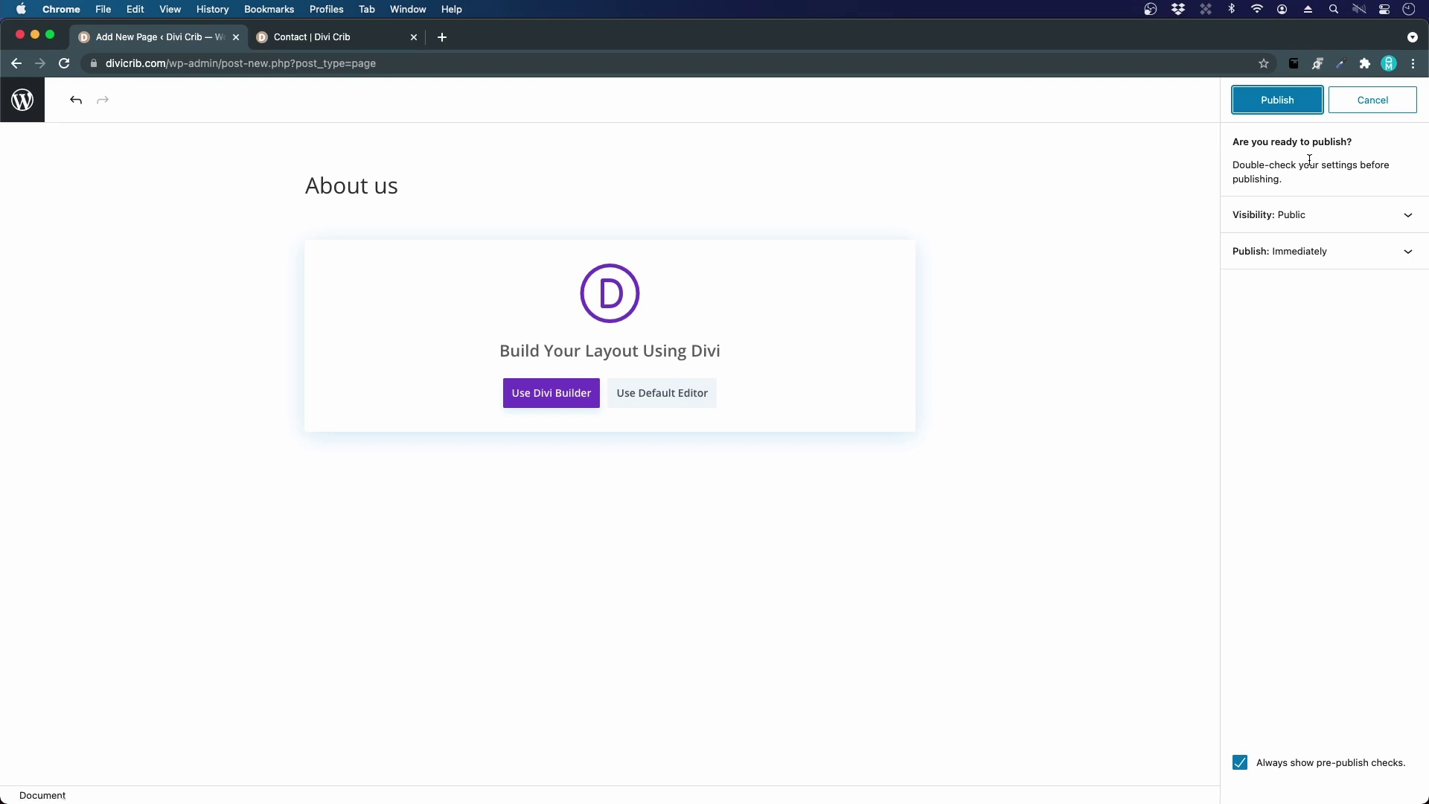
pyautogui.click(1267, 100)
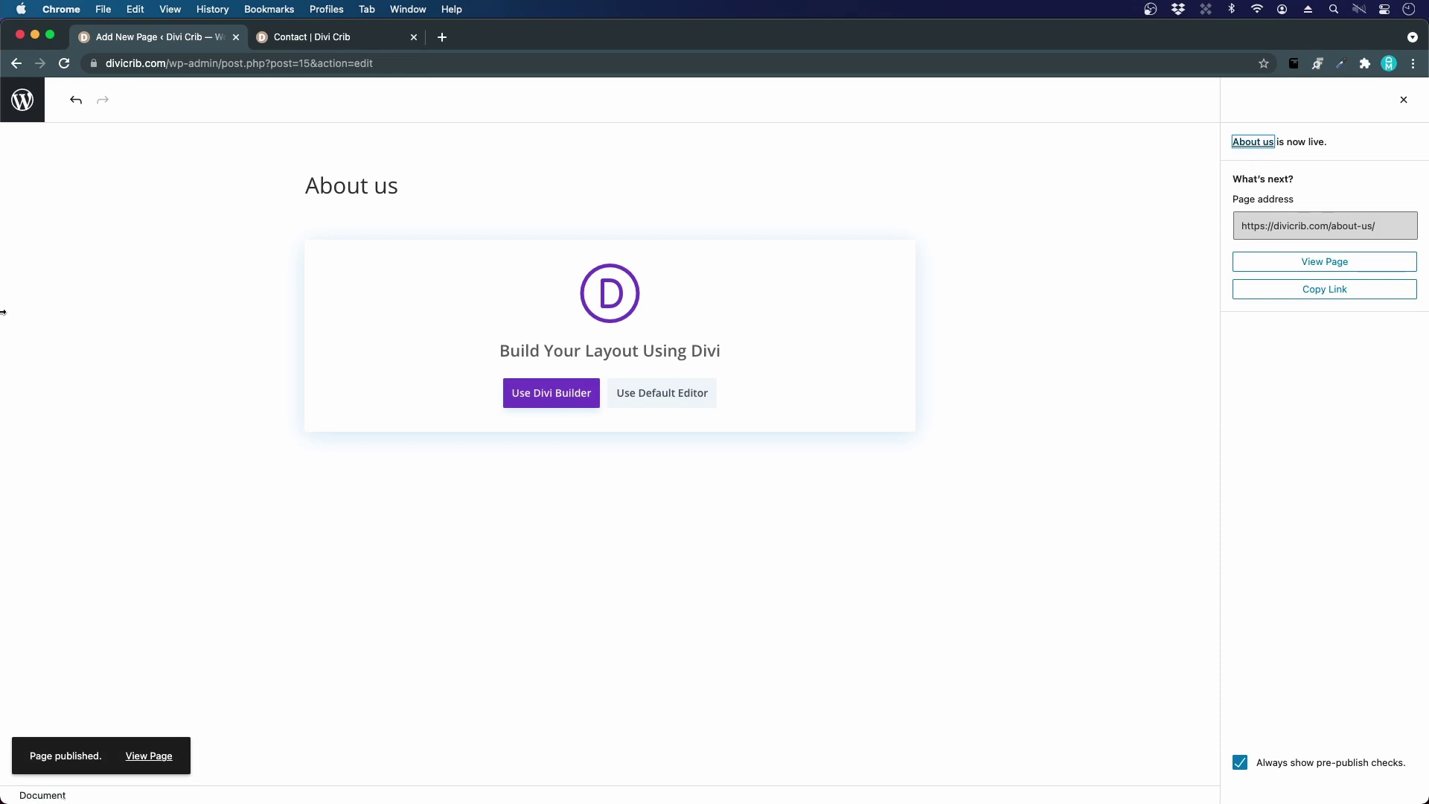
pyautogui.click(16, 113)
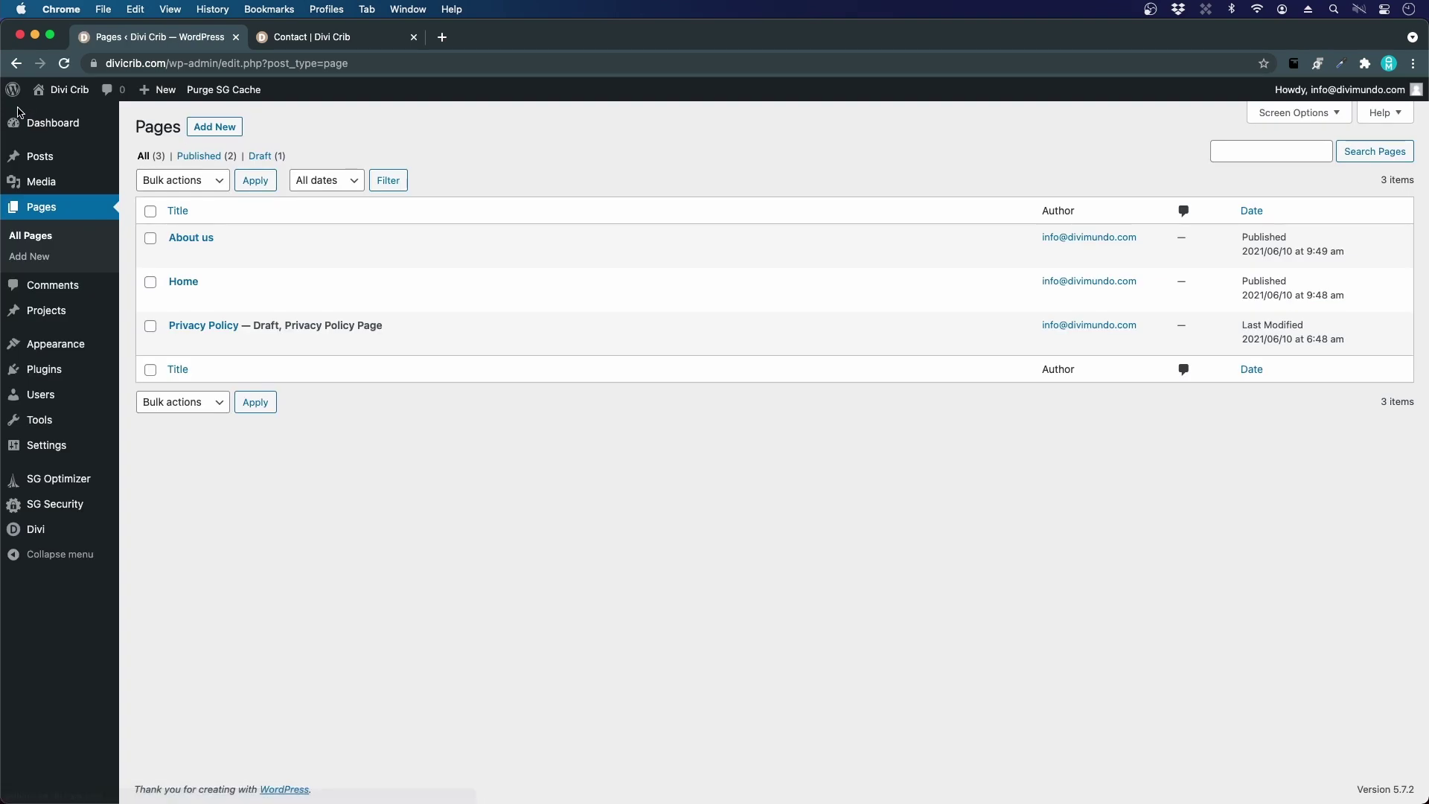
# Step: Start a new page titled 'News', checking the live site's menu for the page name
pyautogui.click(221, 129)
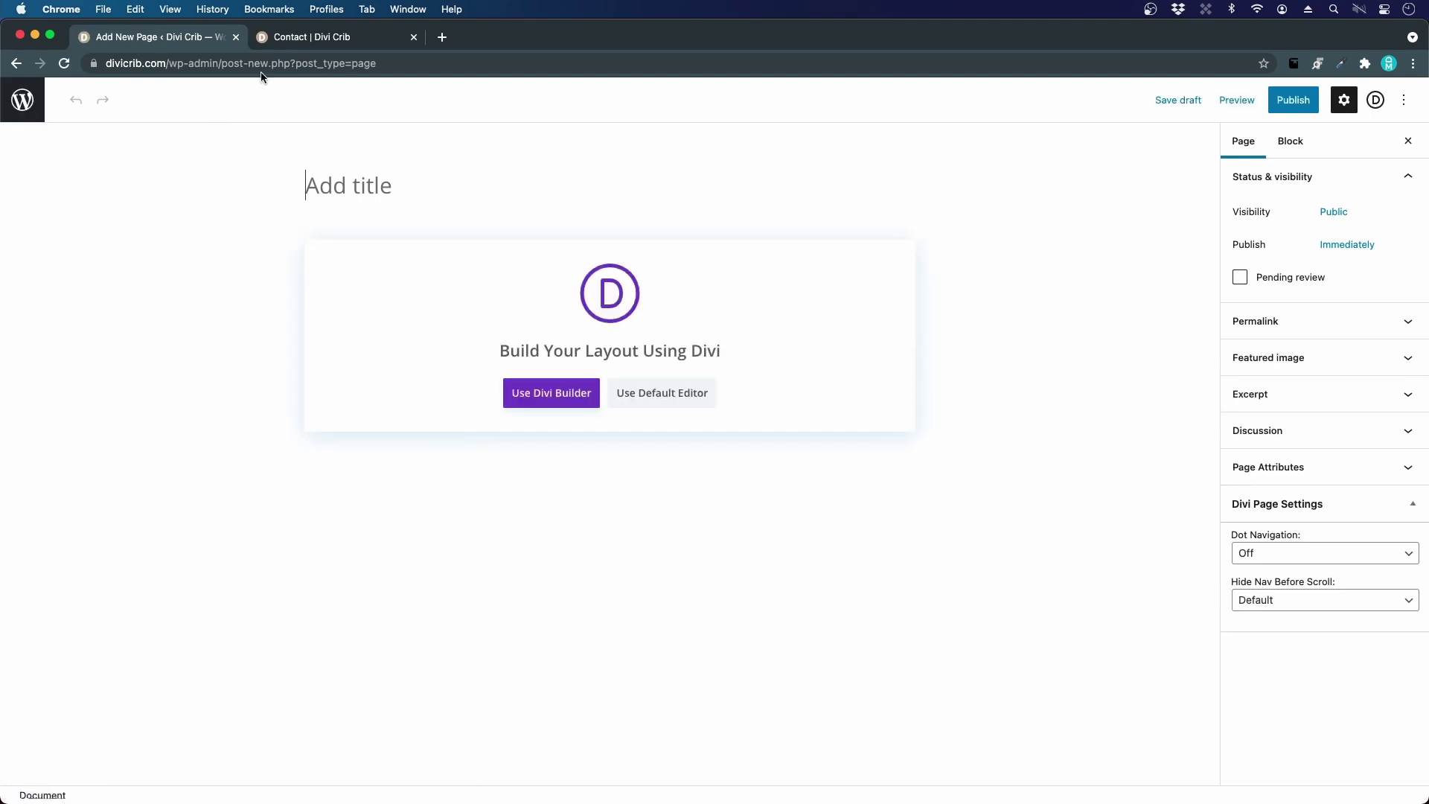
pyautogui.click(272, 43)
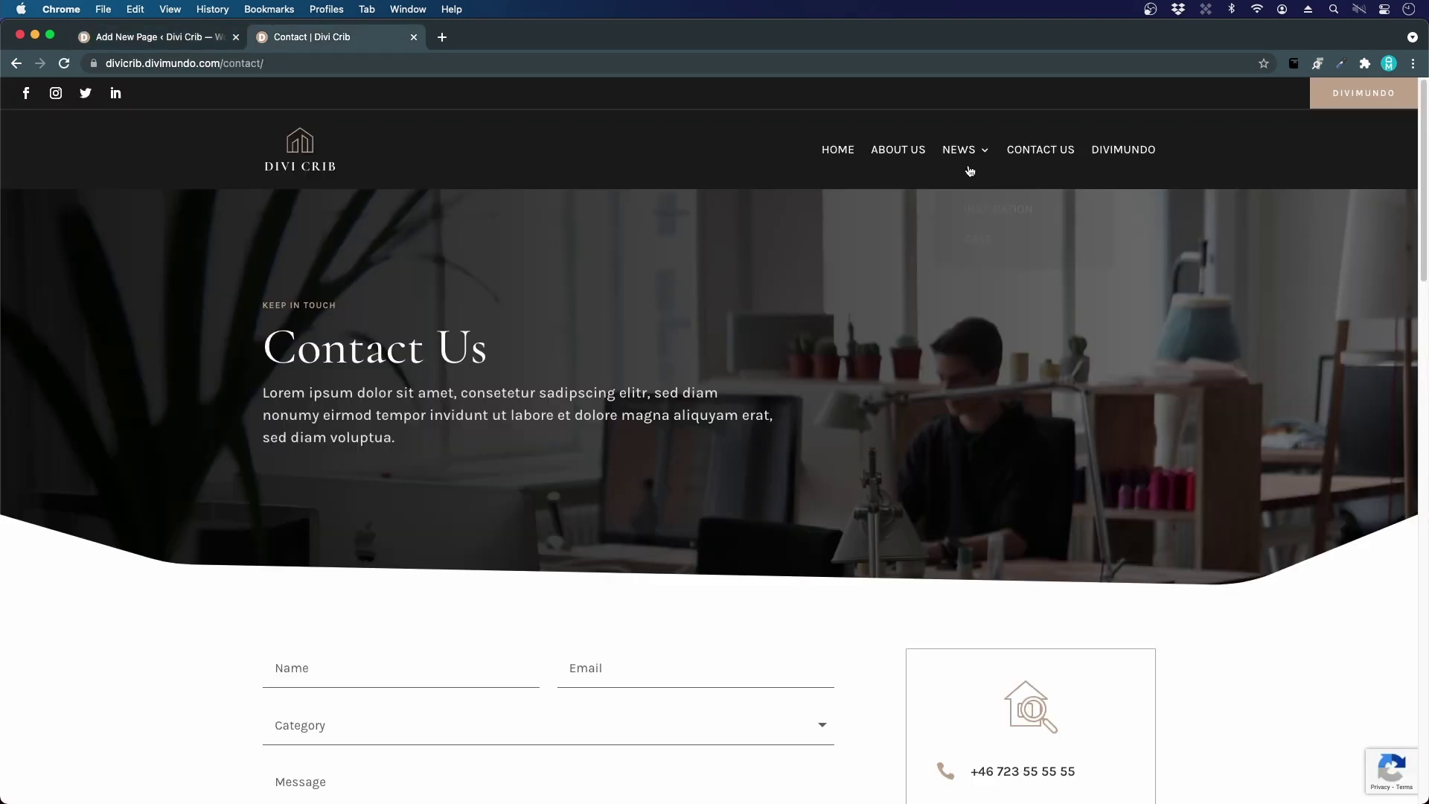
pyautogui.click(116, 46)
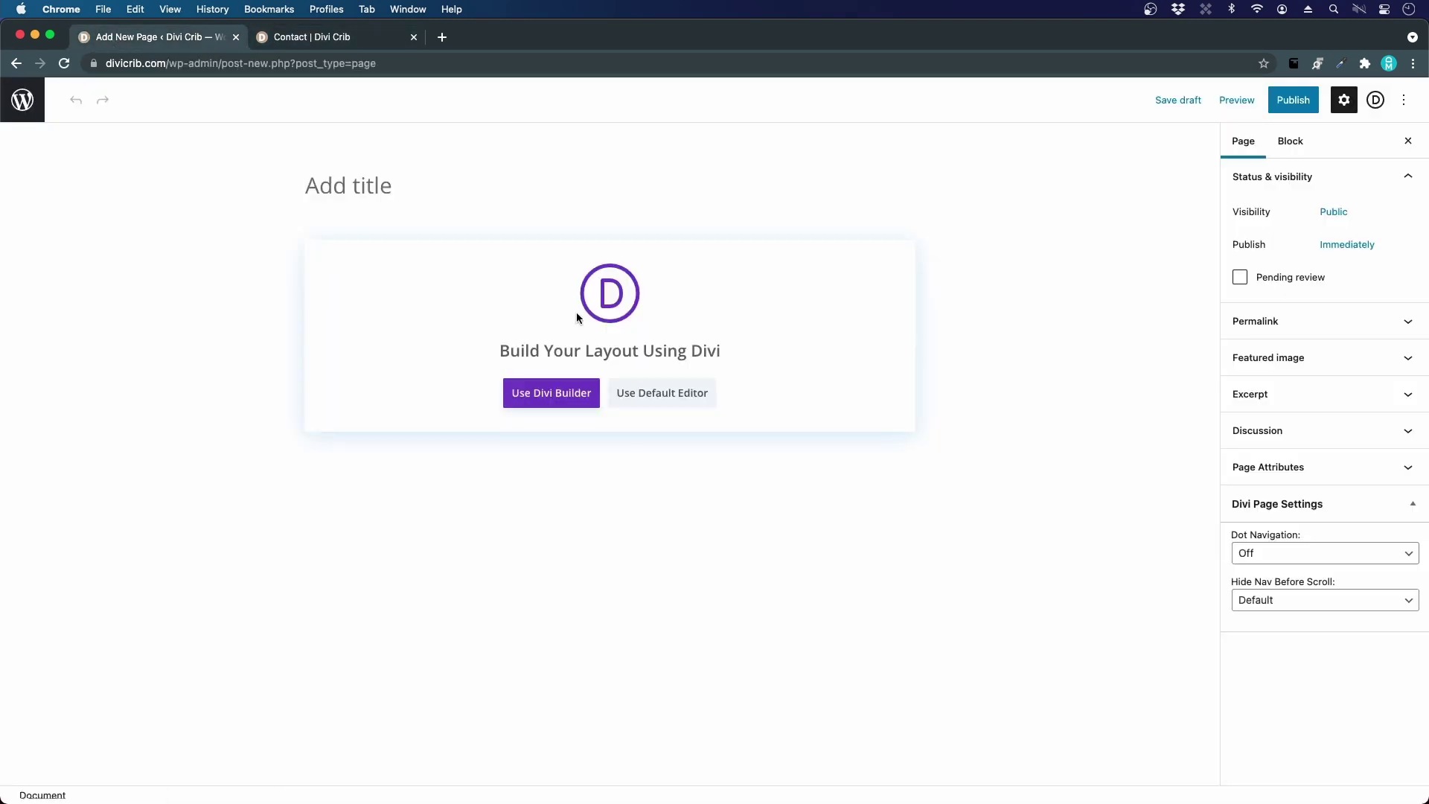
pyautogui.write('News')
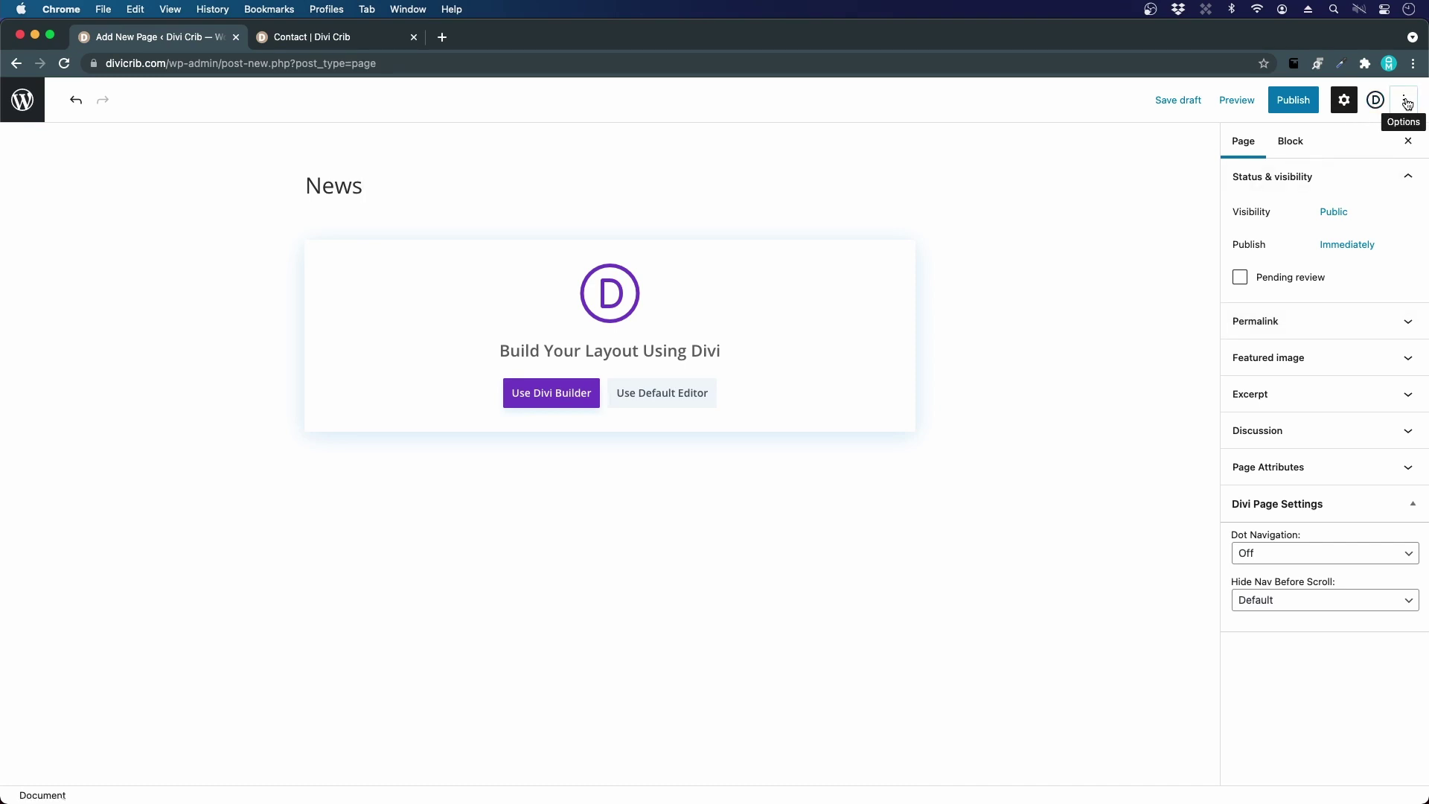
# Step: Turn off the pre-publish checklist in editor preferences and publish the News page
pyautogui.click(1407, 104)
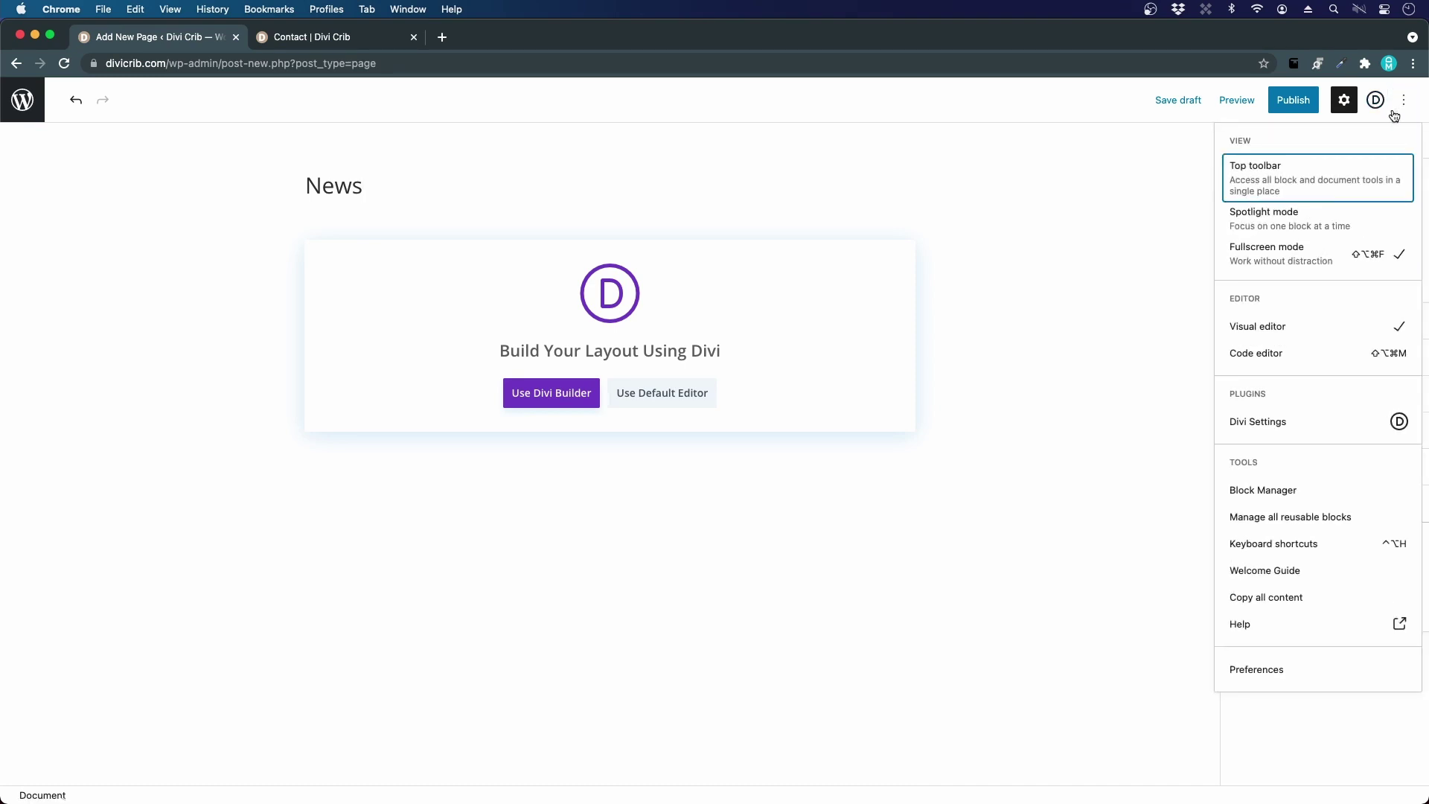
pyautogui.click(1278, 669)
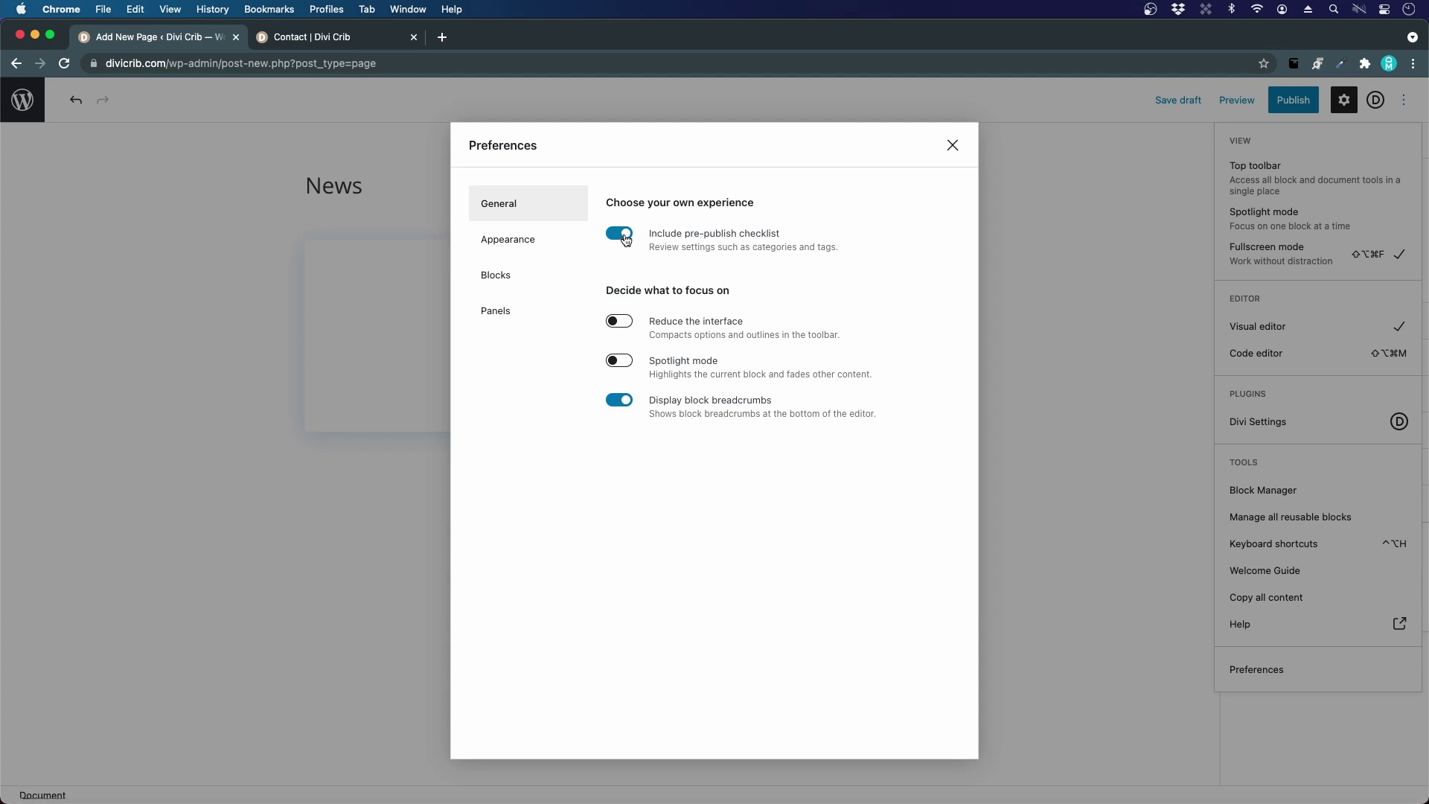
pyautogui.click(625, 236)
pyautogui.click(952, 146)
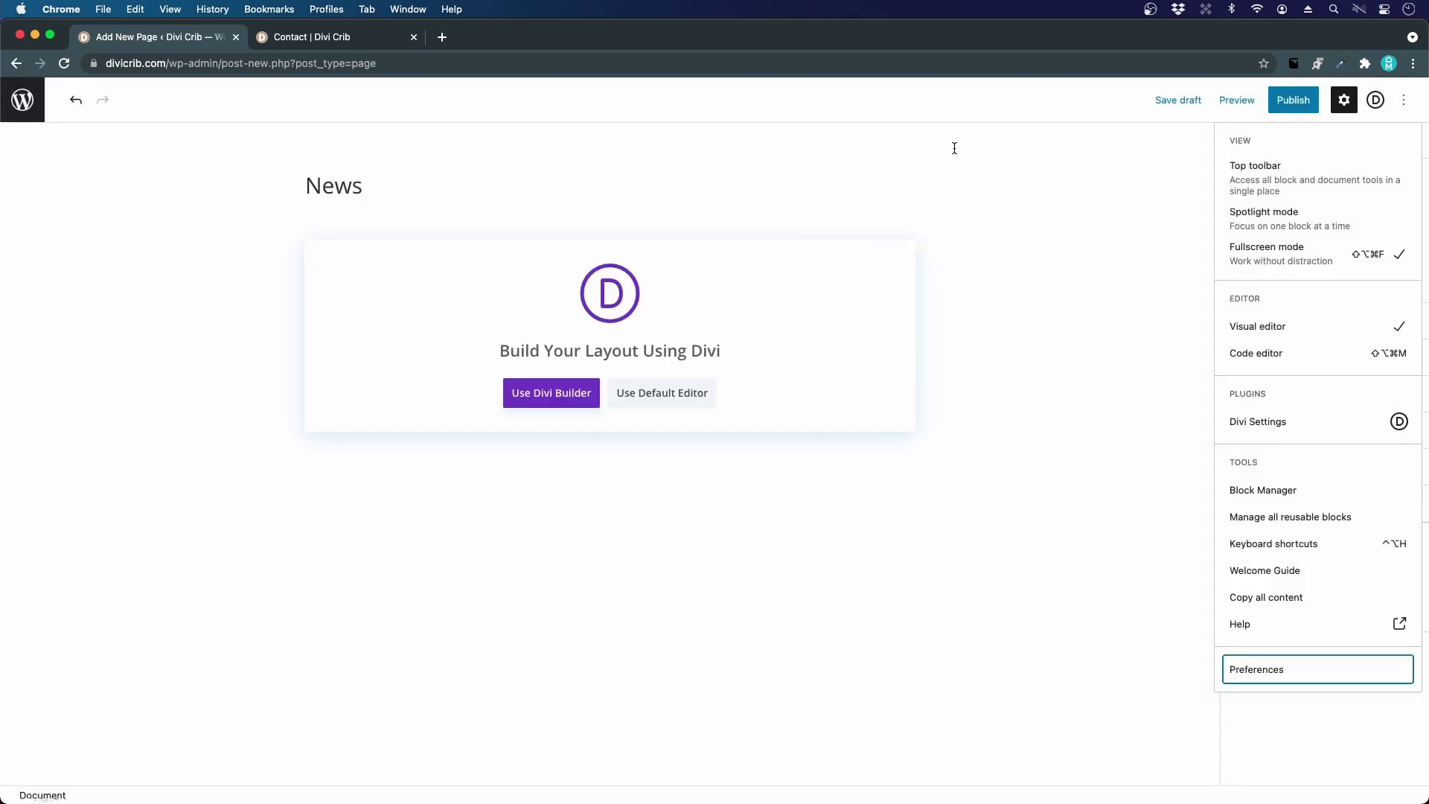
pyautogui.click(1292, 101)
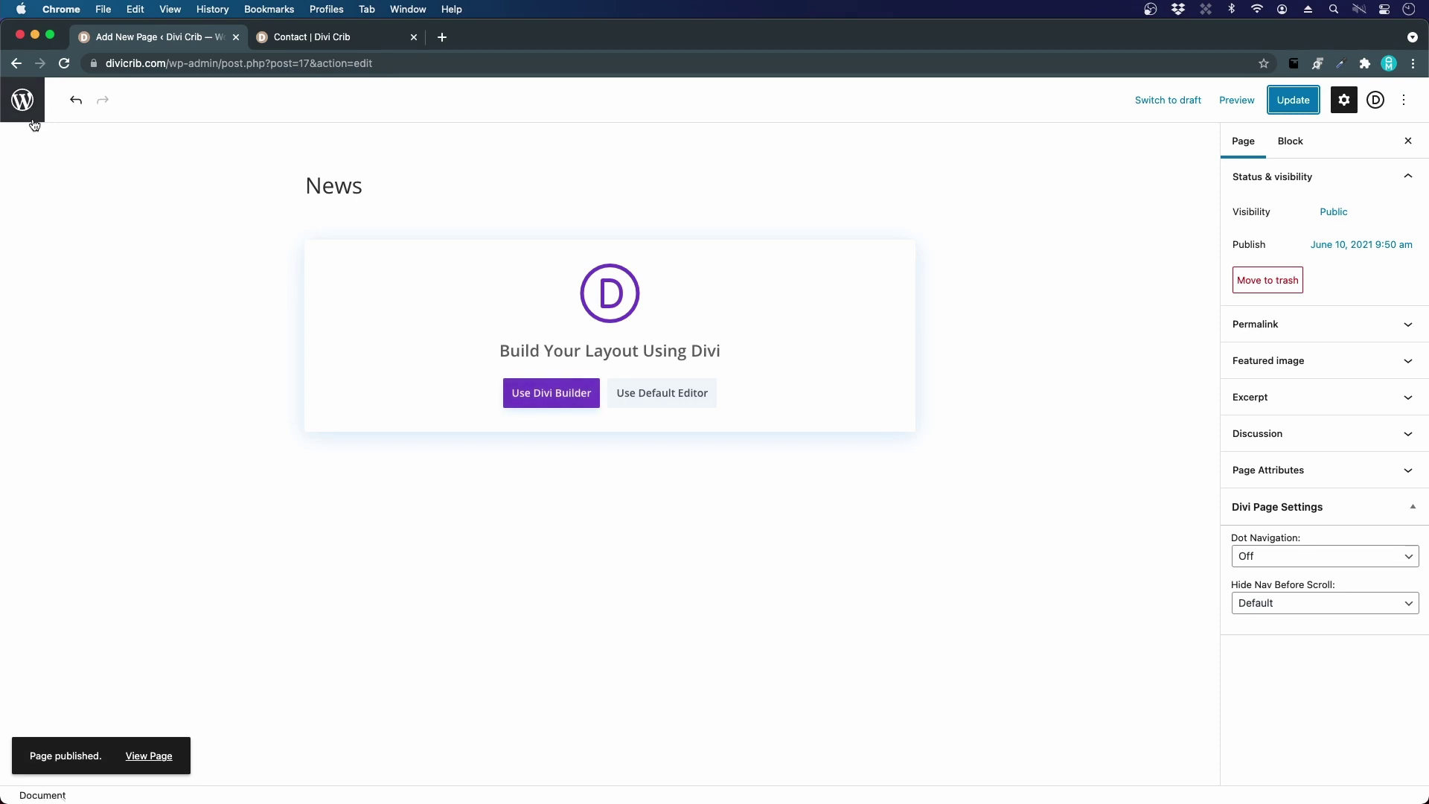
# Step: Add a new page titled 'Contact us', publish it, and return to the Pages list
pyautogui.click(15, 110)
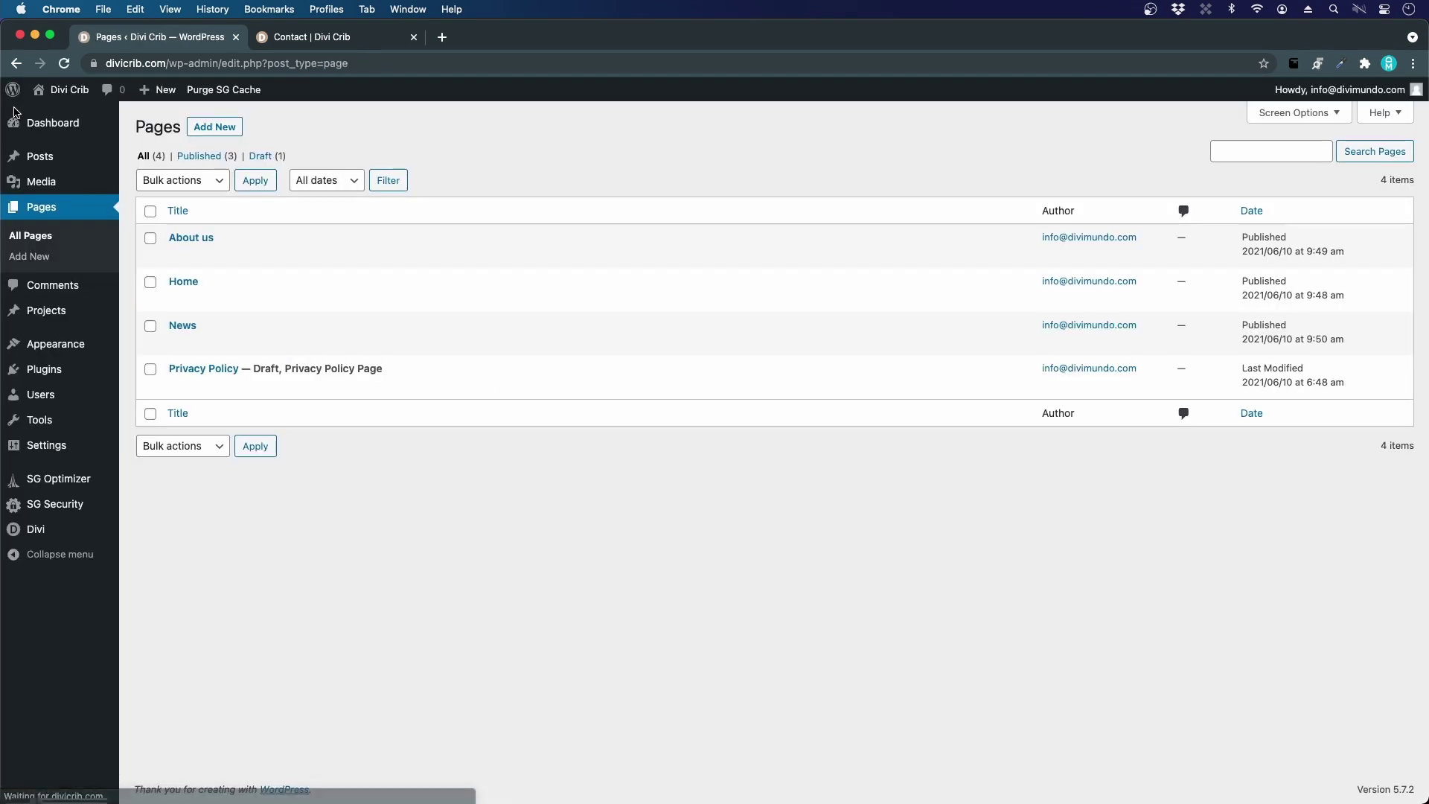
pyautogui.click(359, 39)
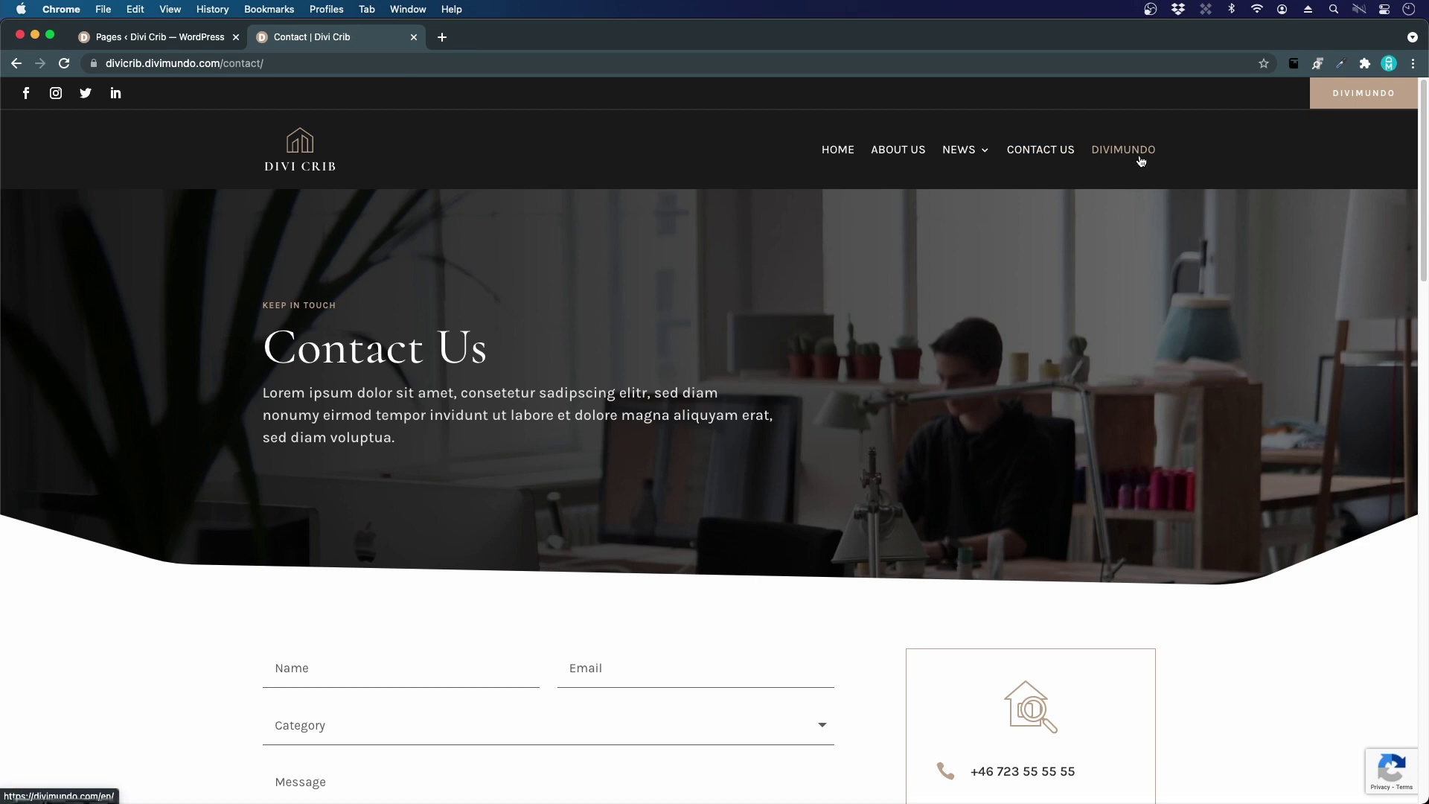
pyautogui.click(135, 46)
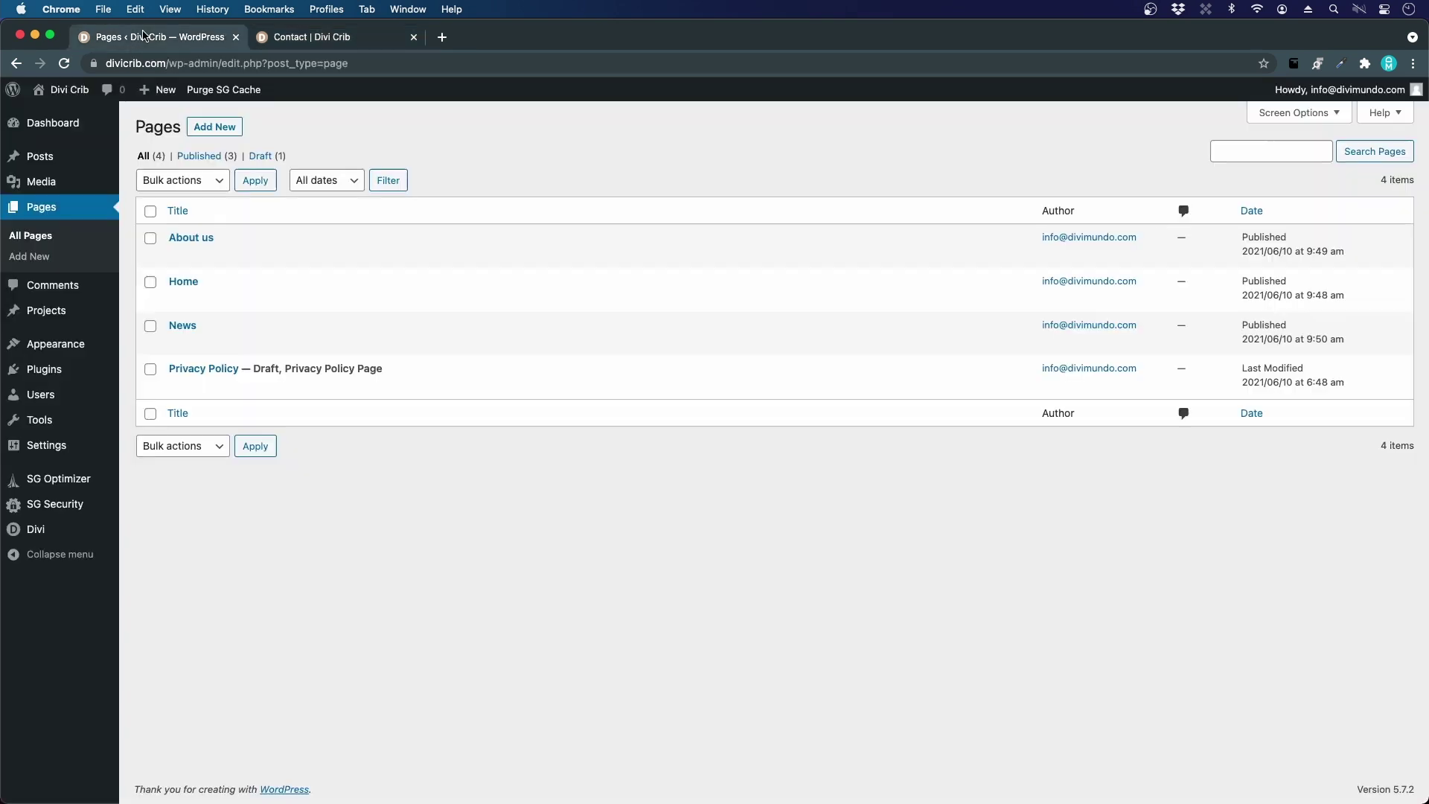
pyautogui.click(213, 130)
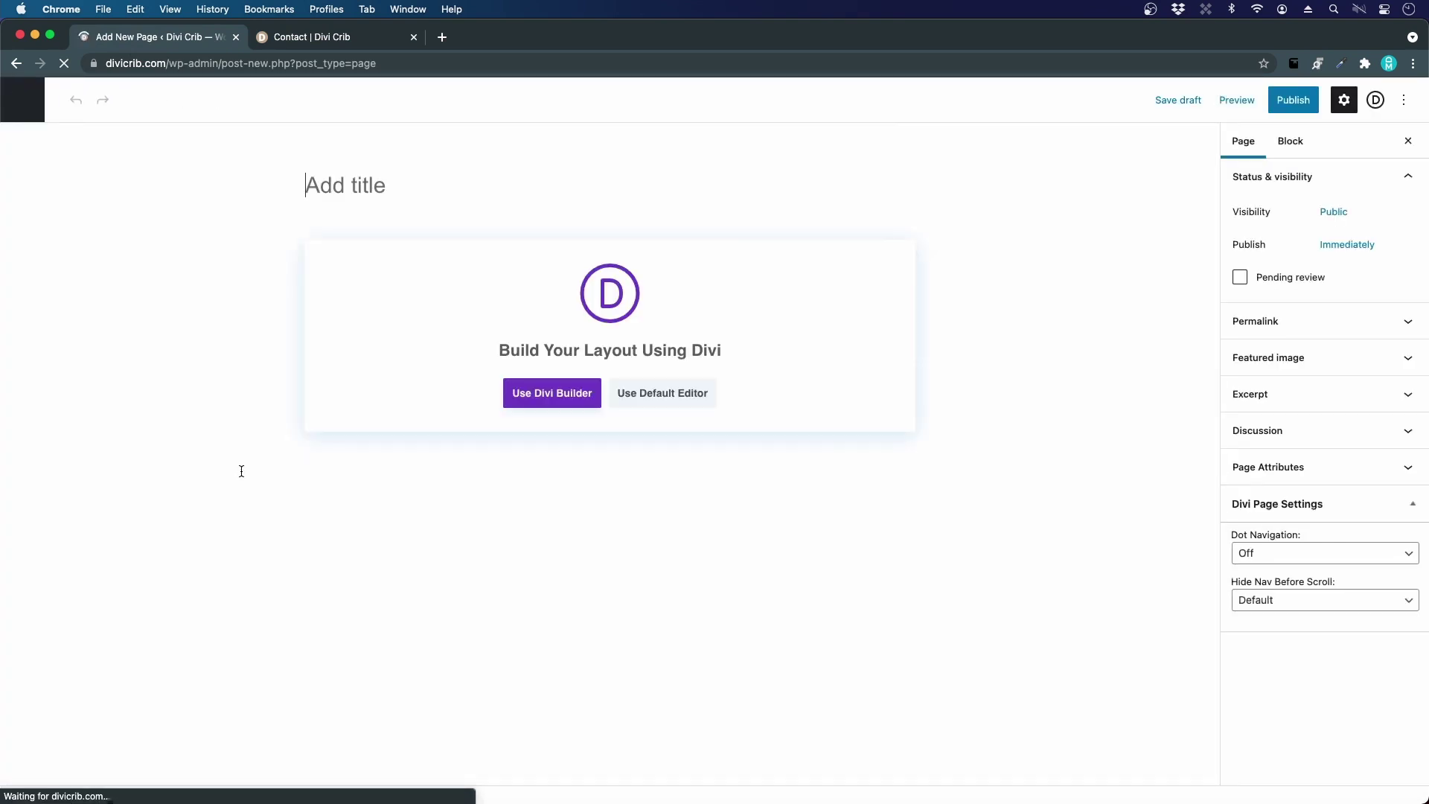
pyautogui.write('Contav')
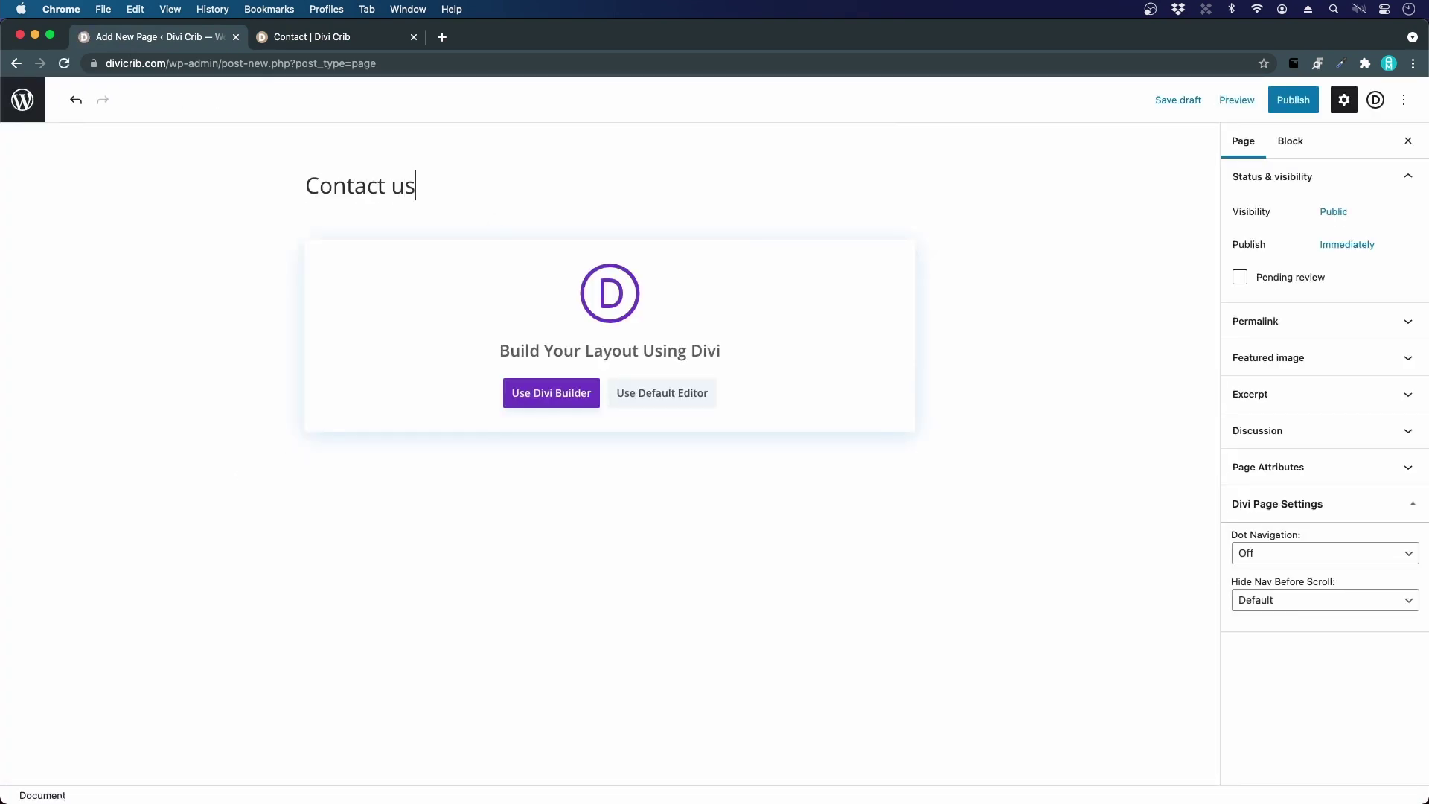
pyautogui.click(1302, 102)
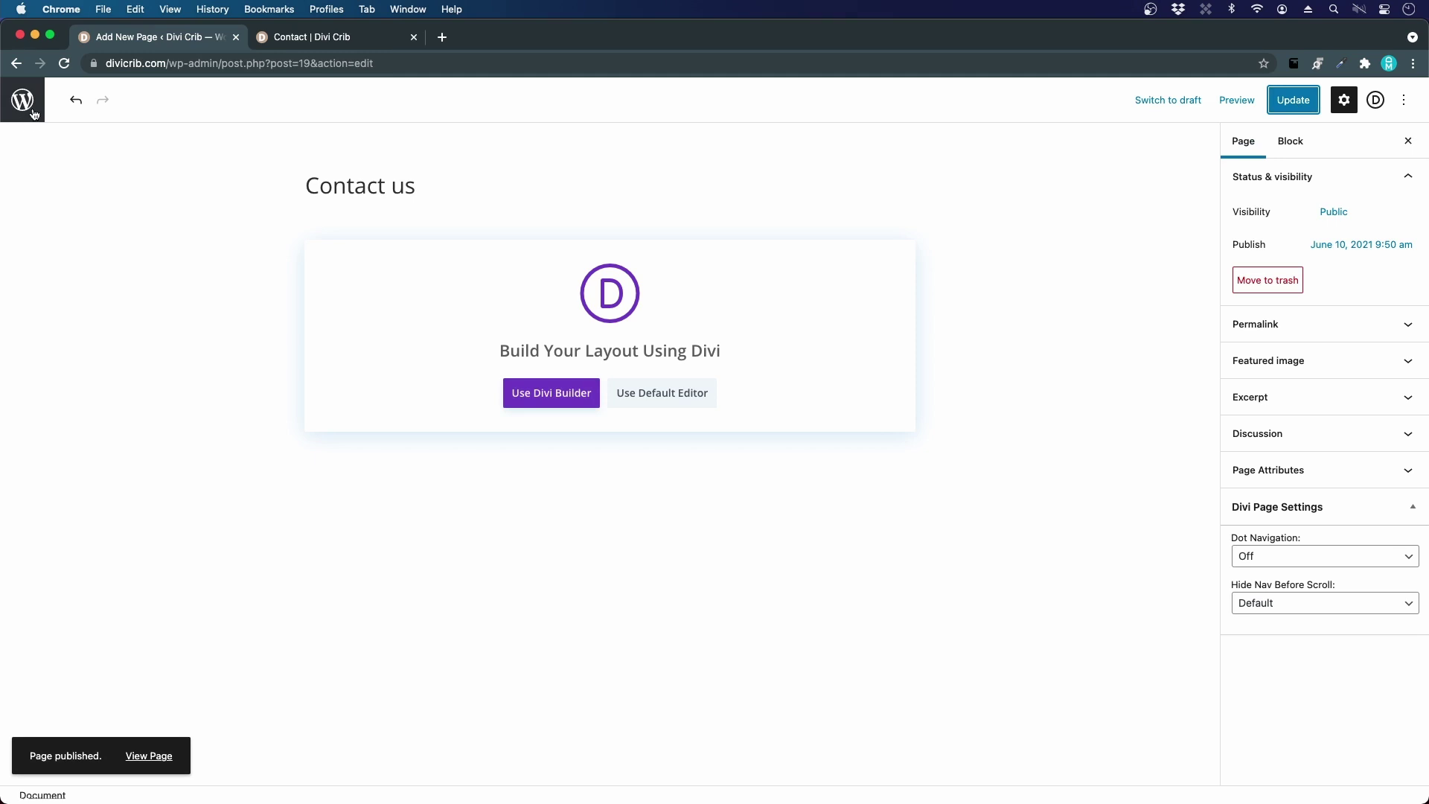
pyautogui.click(23, 100)
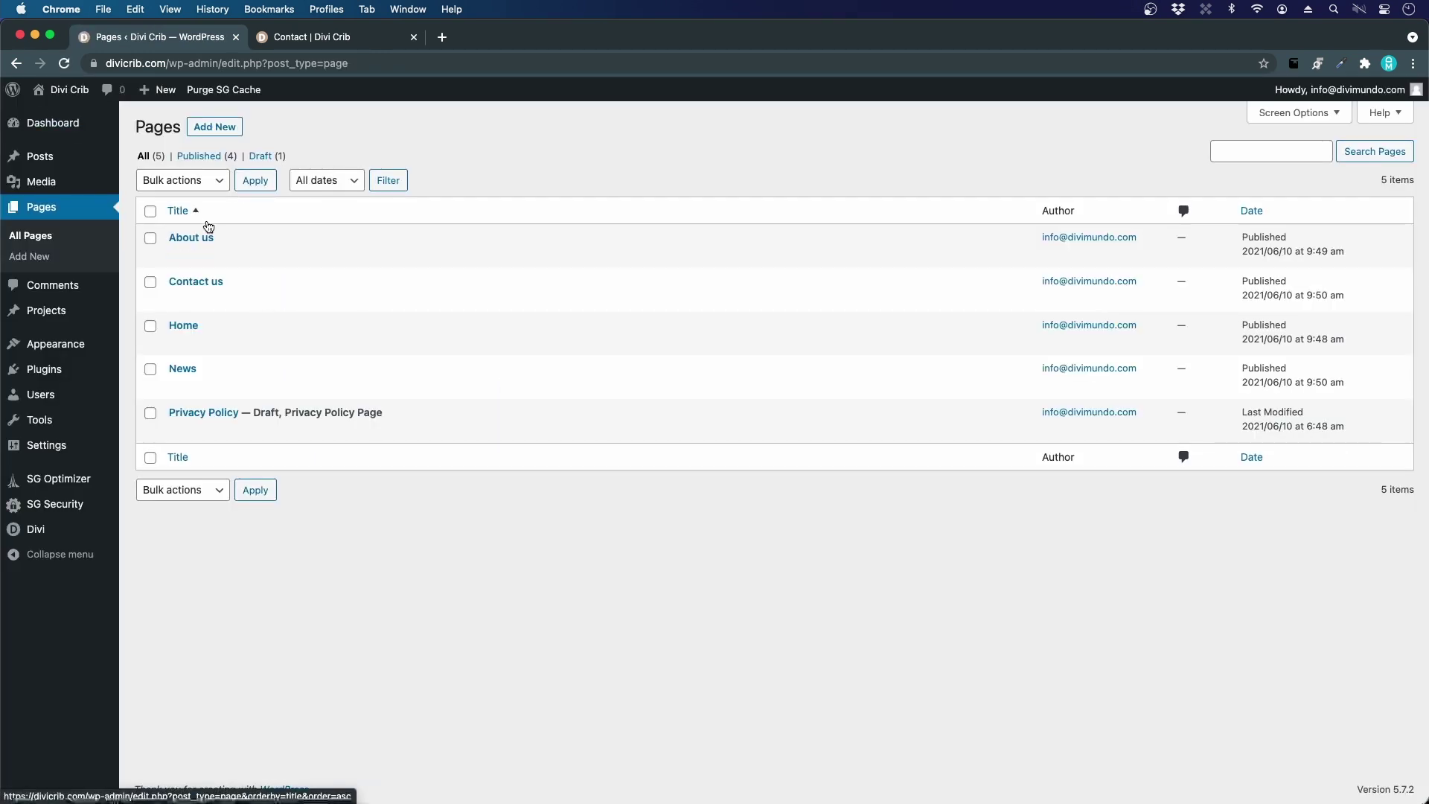
pyautogui.moveTo(207, 233)
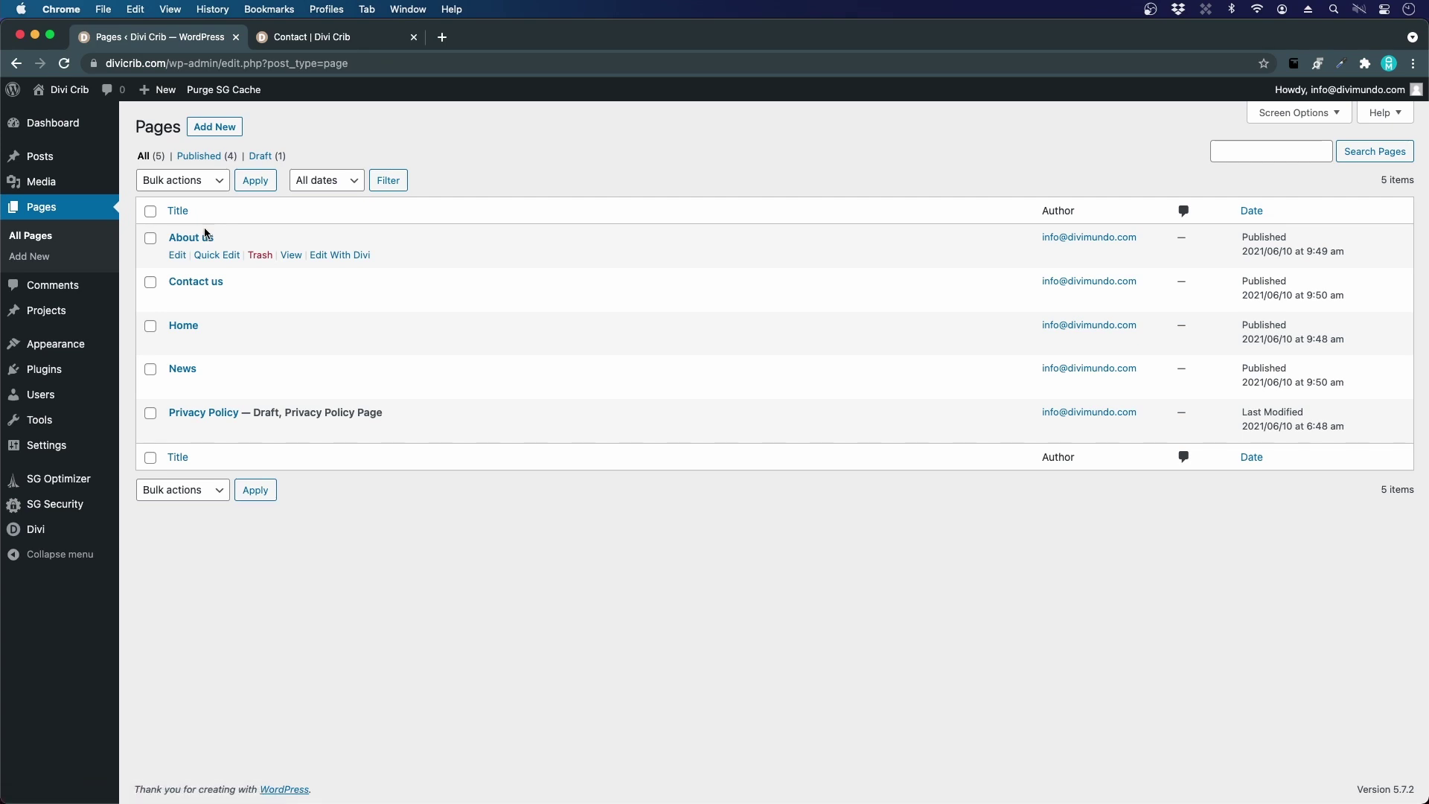